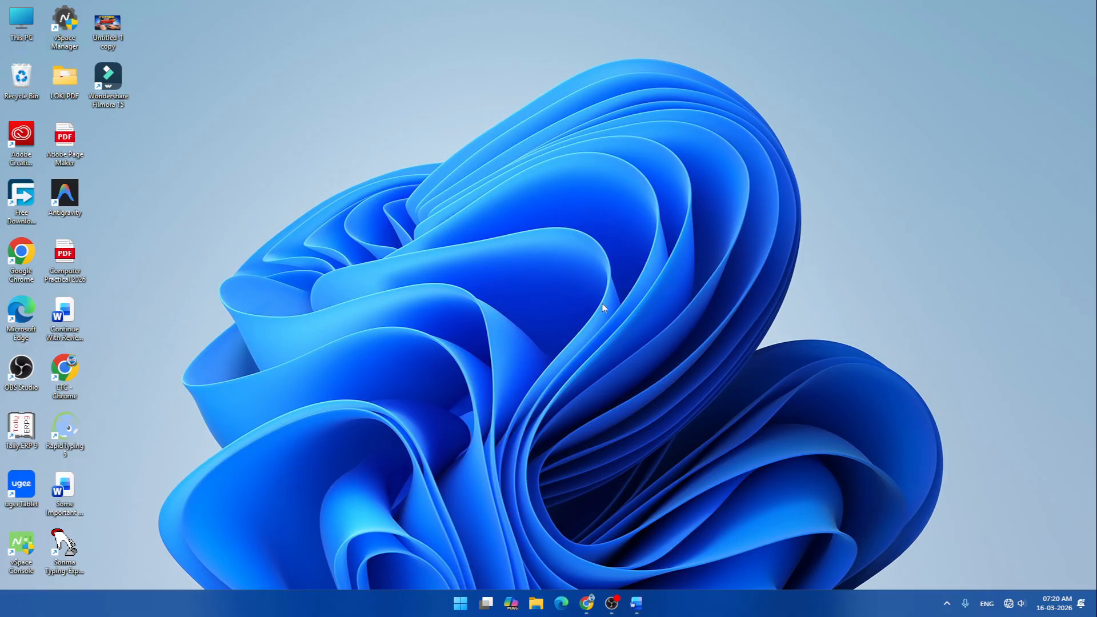
- Drag selection boxes across the desktop icons, then clear the selection
{"action": "left_click_drag", "start_coordinate": [312, 412], "coordinate": [988, 37]}
{"action": "left_click_drag", "start_coordinate": [219, 9], "coordinate": [25, 565]}
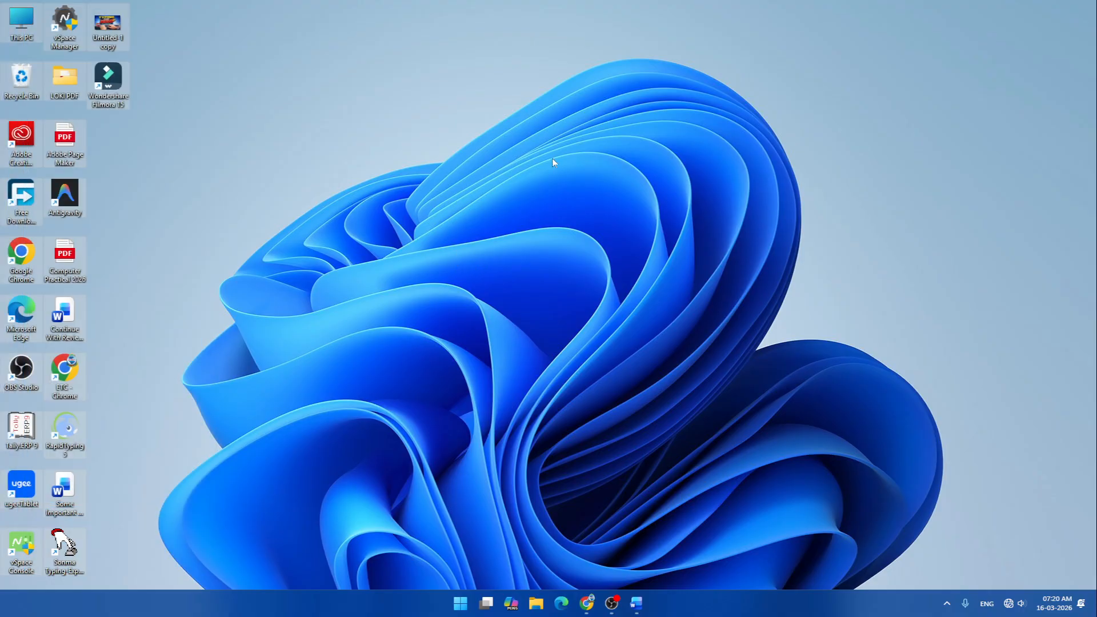
{"action": "left_click", "coordinate": [497, 167]}
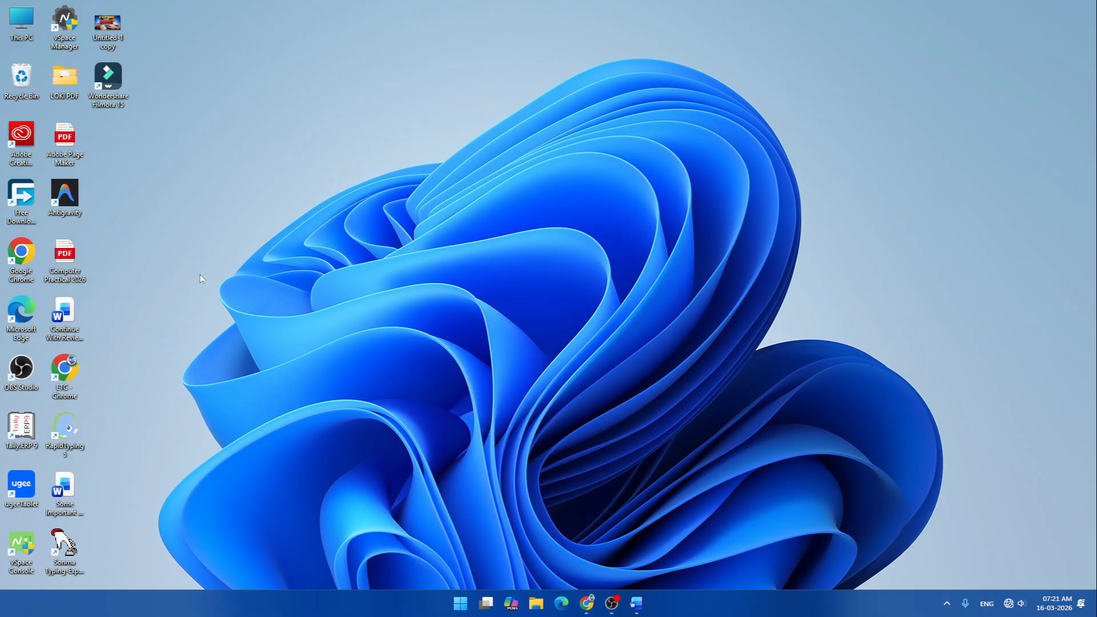
- Launch Sonma Typing-Expert, start the Hindi typing test with the default name, then close it
{"action": "double_click", "coordinate": [63, 547]}
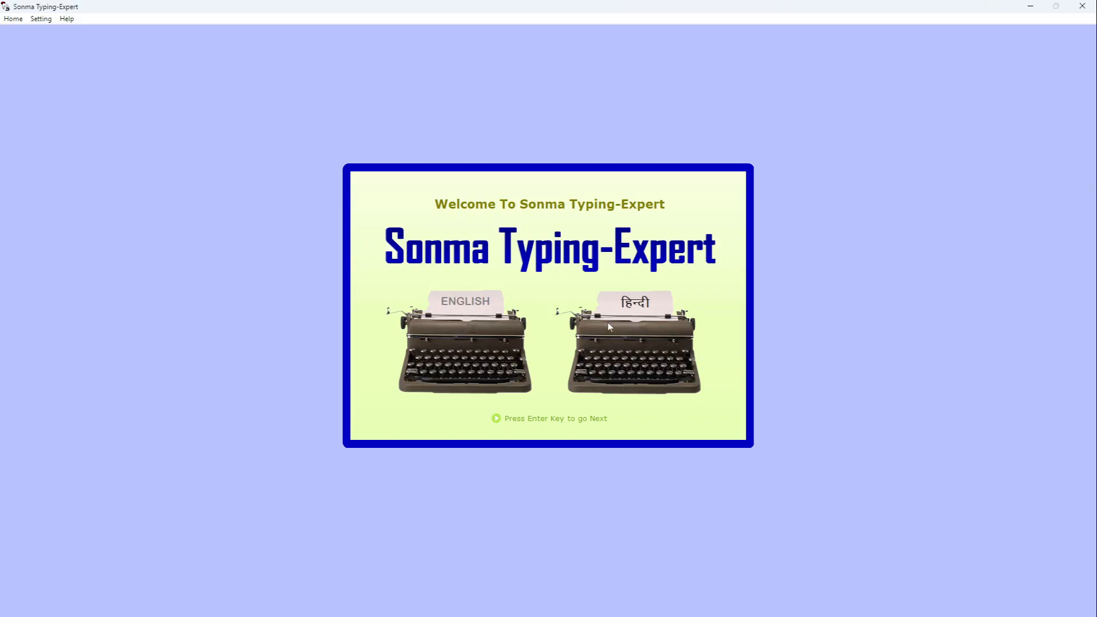
{"action": "left_click", "coordinate": [656, 314]}
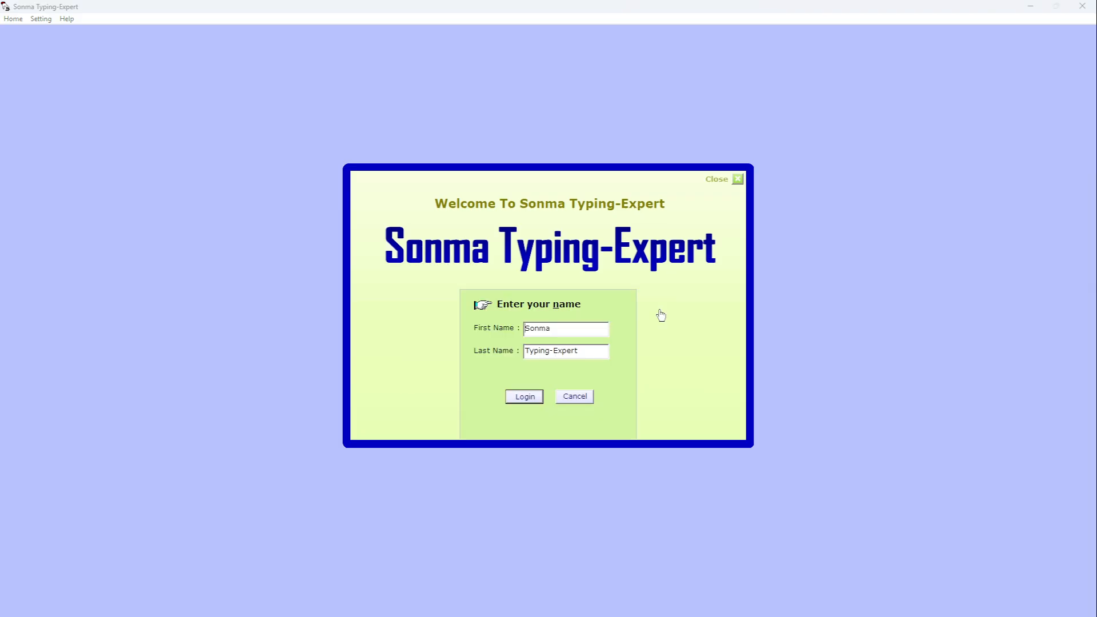
{"action": "left_click", "coordinate": [534, 393]}
{"action": "left_click", "coordinate": [504, 348]}
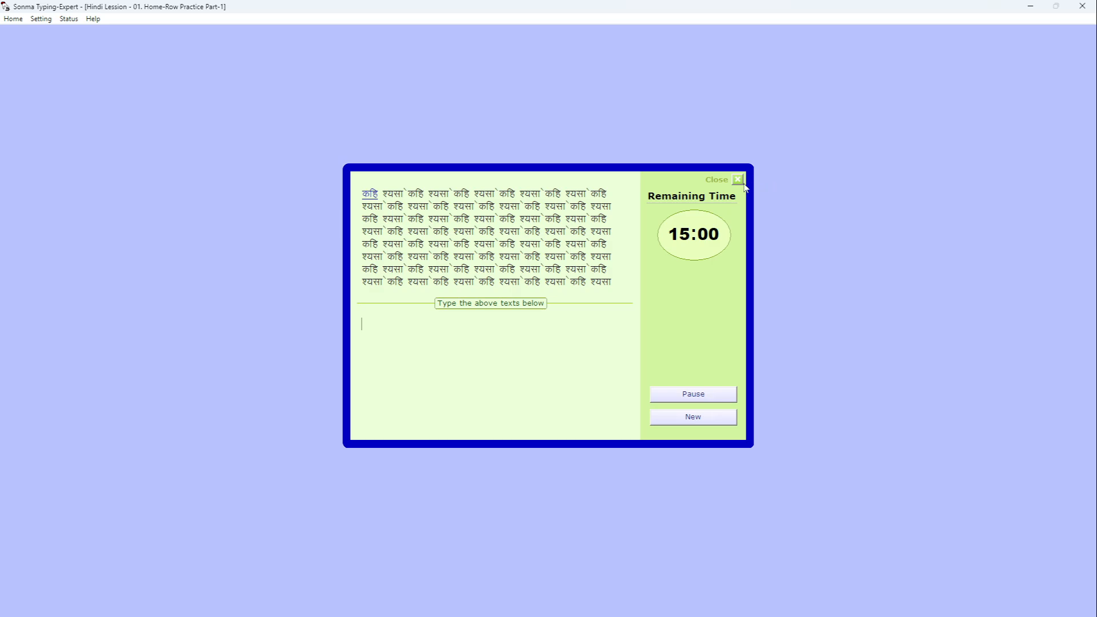
{"action": "left_click", "coordinate": [1089, 7]}
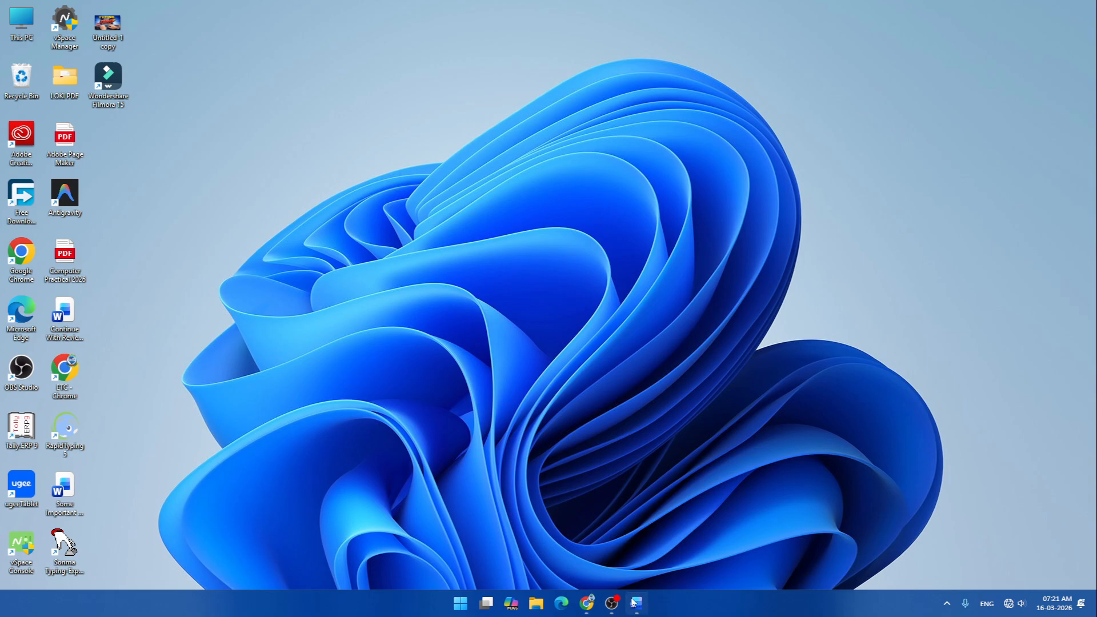
{"action": "mouse_move", "coordinate": [640, 613]}
- Hide the desktop icons by turning off View > Show desktop icons
{"action": "right_click", "coordinate": [375, 182]}
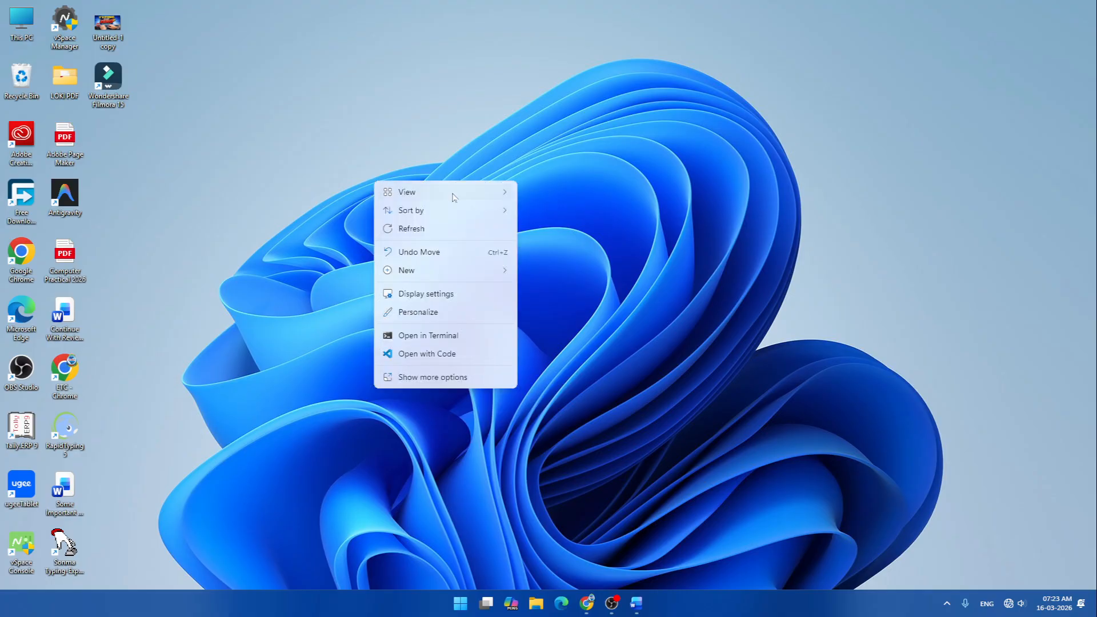
{"action": "mouse_move", "coordinate": [454, 197]}
{"action": "left_click", "coordinate": [577, 291]}
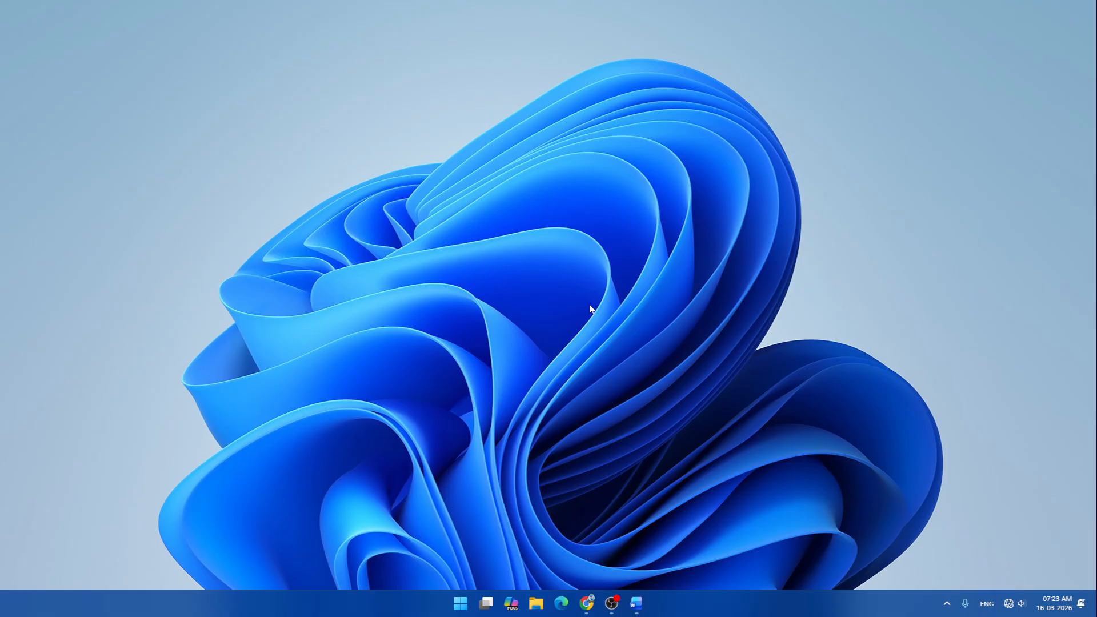
- Turn Show desktop icons back on, then bring up the Start menu
{"action": "right_click", "coordinate": [481, 183]}
{"action": "mouse_move", "coordinate": [548, 193]}
{"action": "left_click", "coordinate": [665, 293]}
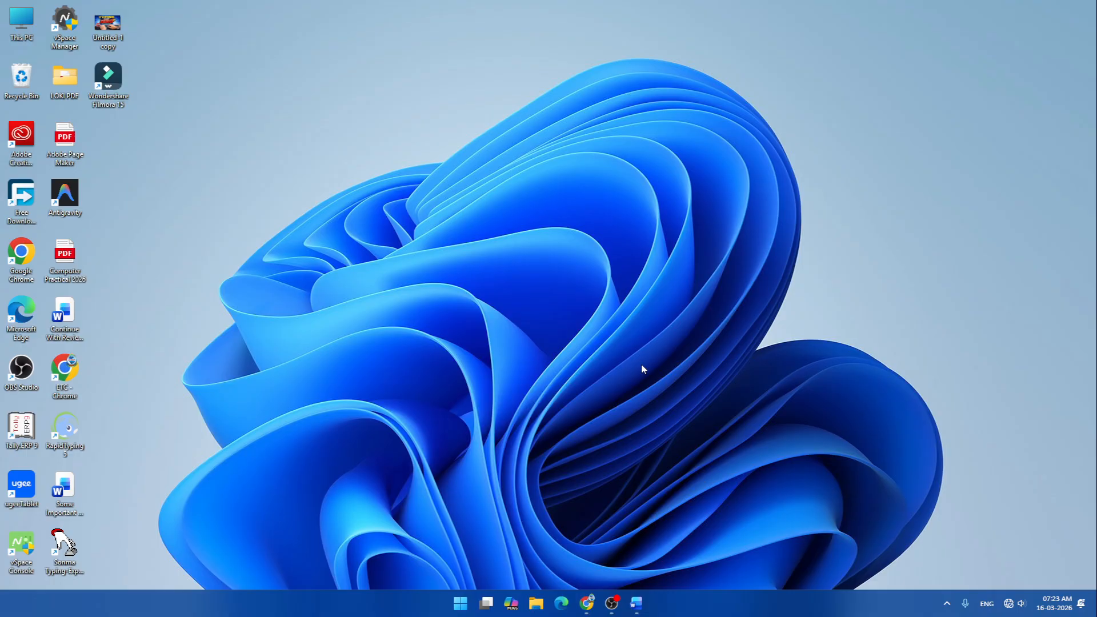
{"action": "key", "text": "super"}
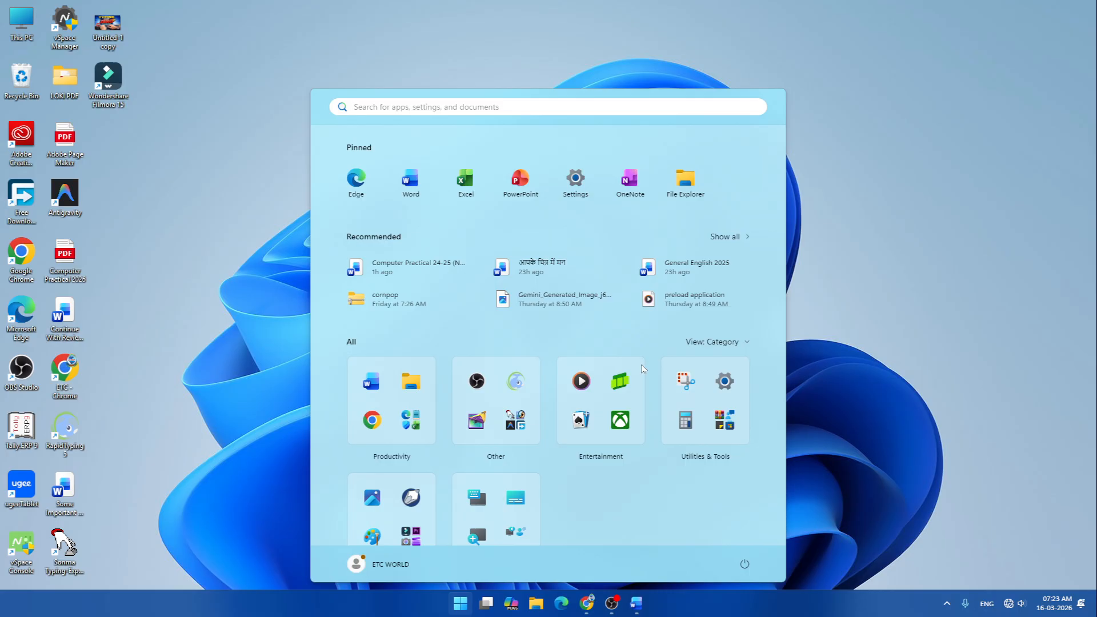
- Launch Notepad from Start search, maximize it, and delete the old line भागलपुर
{"action": "type", "text": "notepad"}
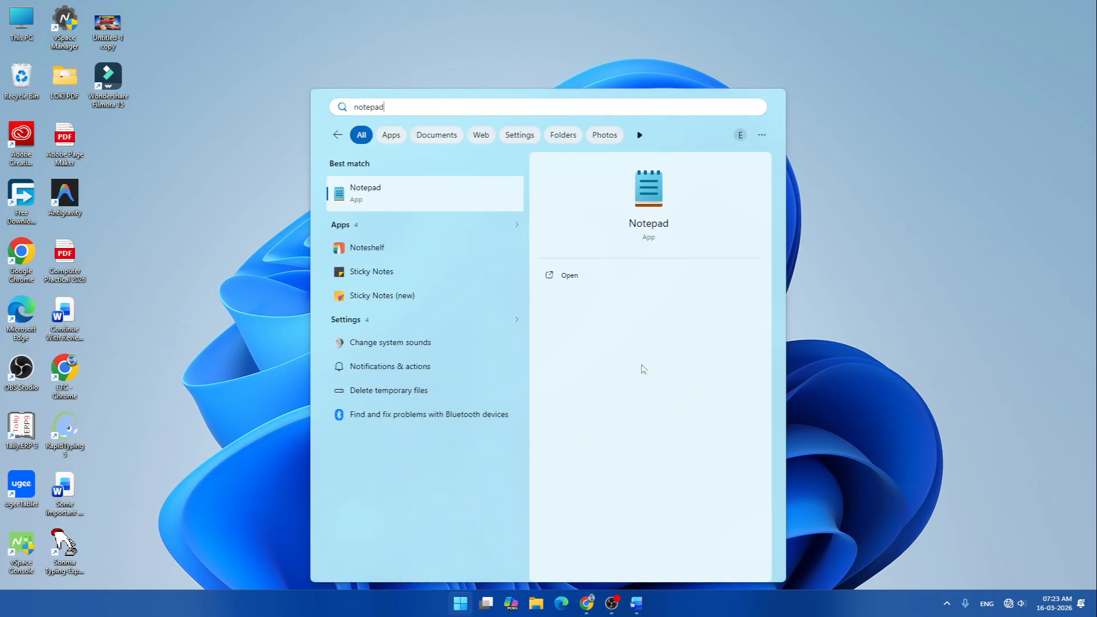
{"action": "key", "text": "Return"}
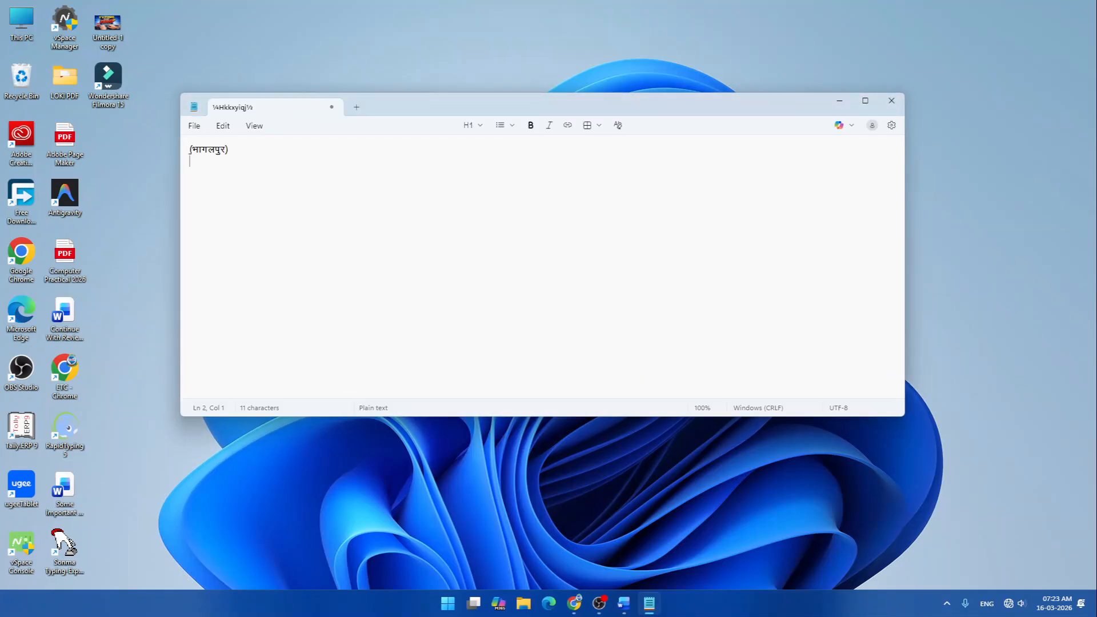
{"action": "left_click", "coordinate": [865, 101]}
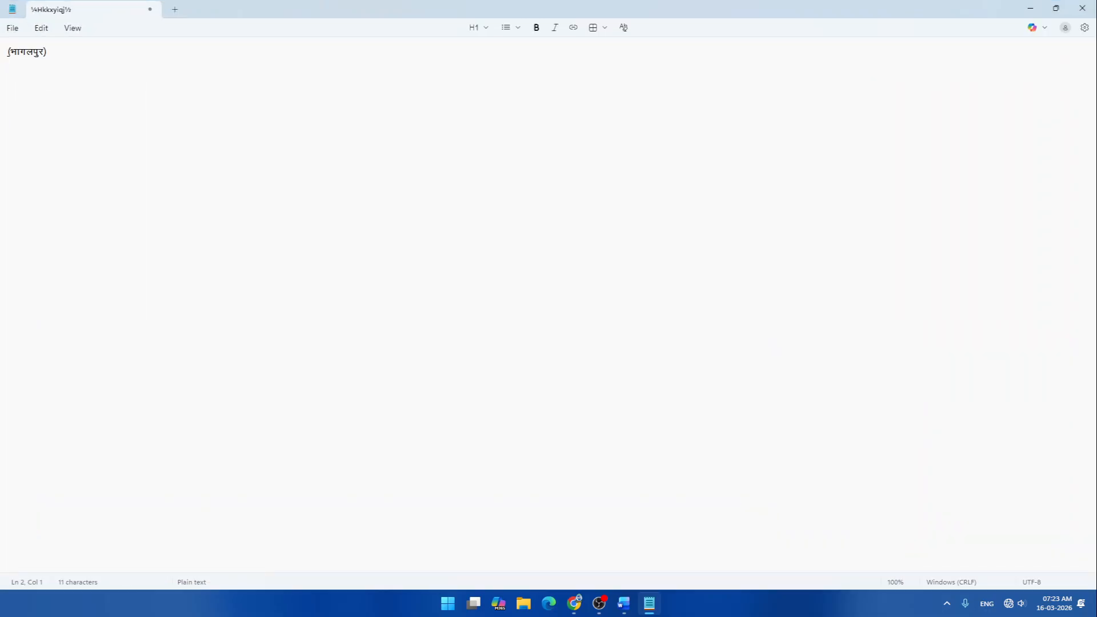
{"action": "left_click_drag", "start_coordinate": [48, 52], "coordinate": [7, 52]}
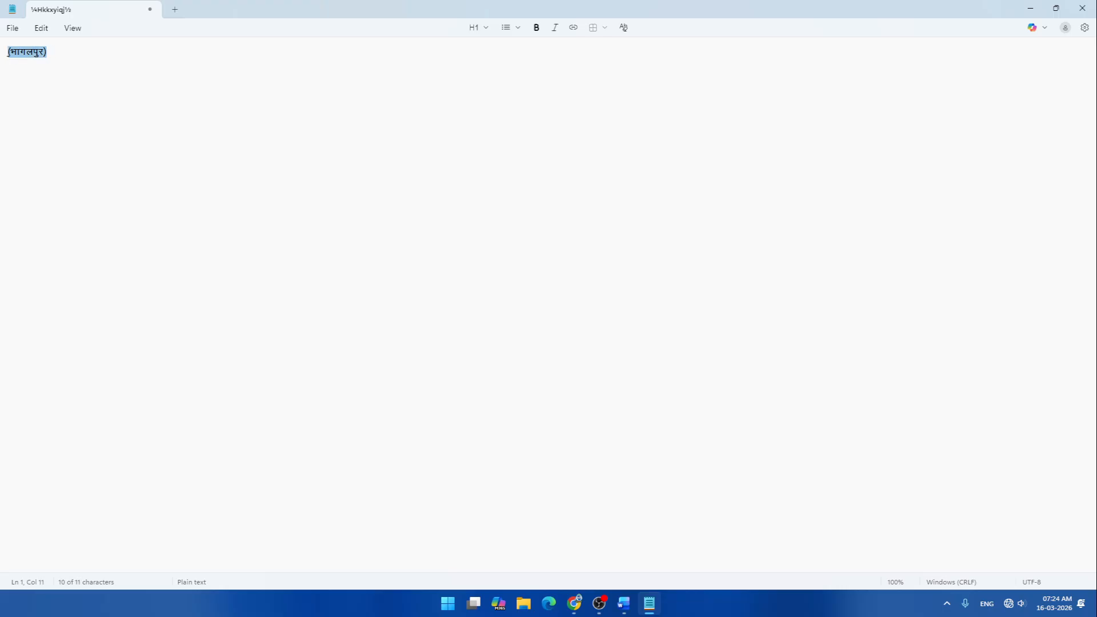
{"action": "key", "text": "BackSpace"}
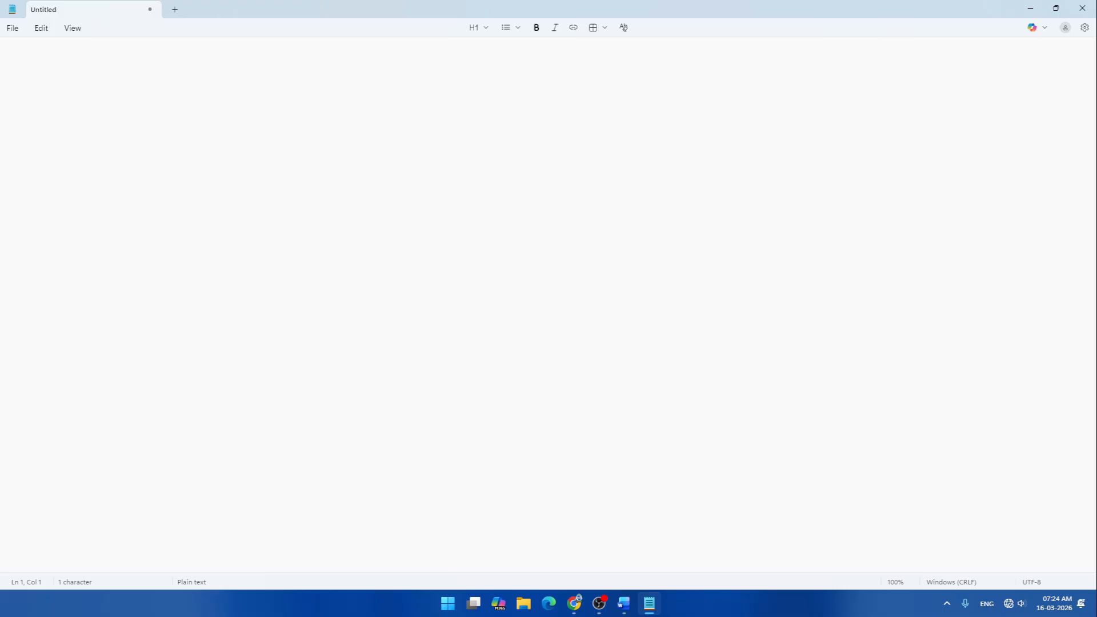
- Type मतमतमतमत, select it, and open the Font settings from the Edit menu
{"action": "type", "text": "मतमतमतमत"}
{"action": "key", "text": "shift+Home"}
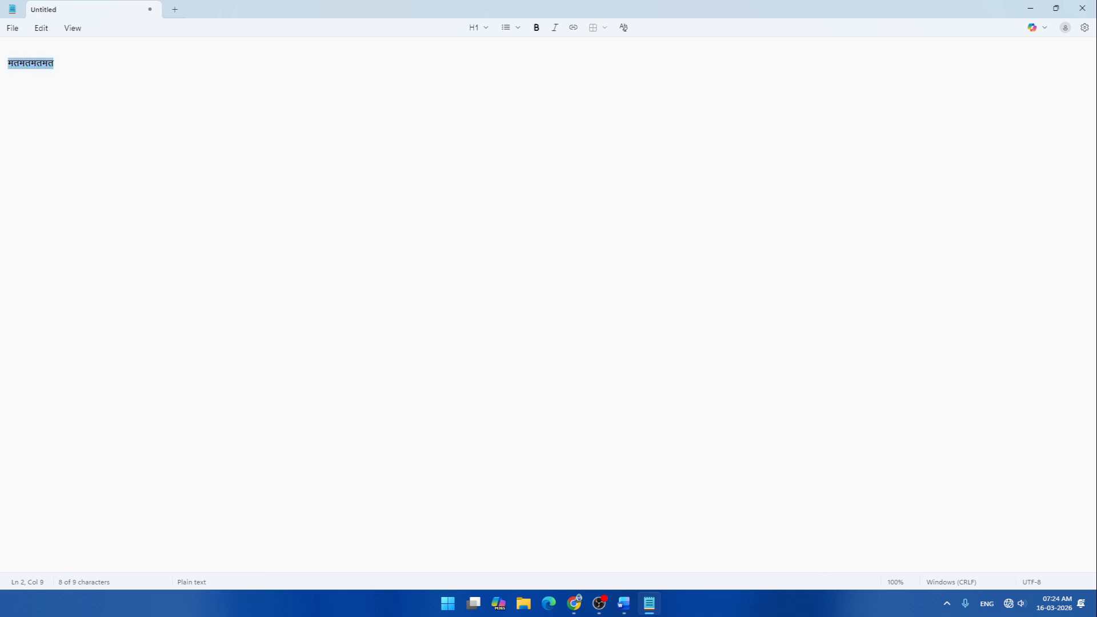
{"action": "left_click", "coordinate": [41, 28]}
{"action": "left_click", "coordinate": [47, 322]}
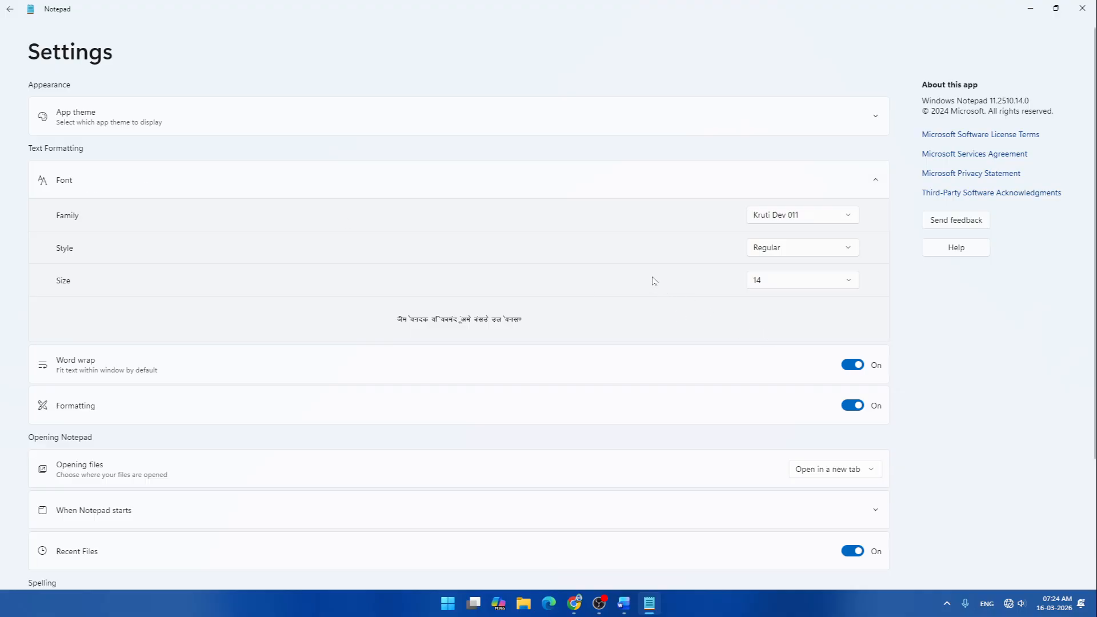
- Set the font family to Arial, return to the document, then type and select 'dfdf'
{"action": "left_click", "coordinate": [779, 215]}
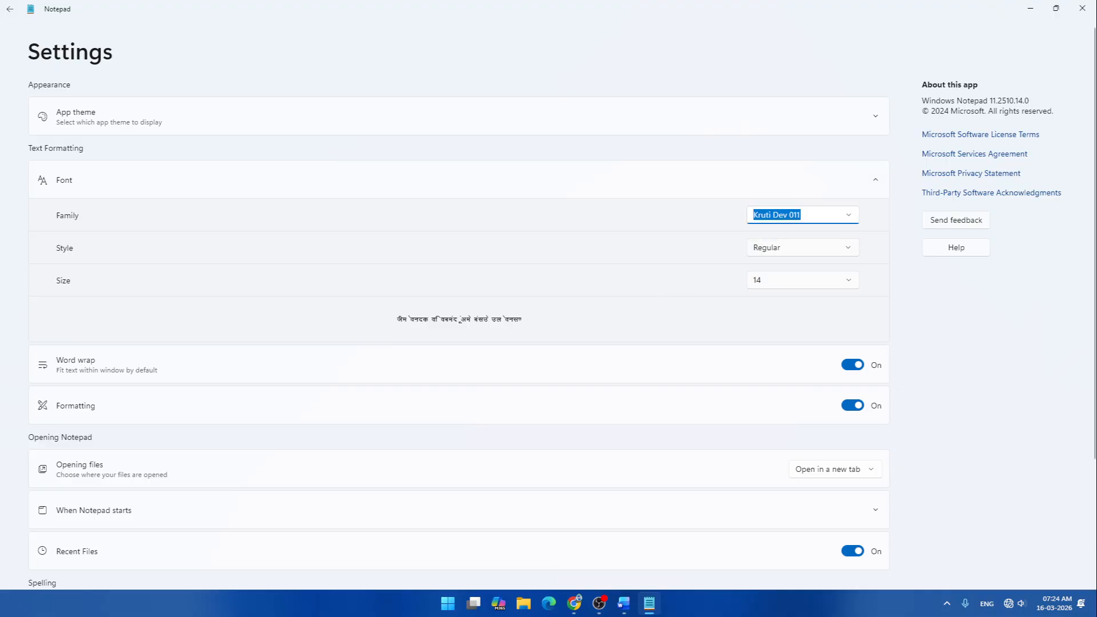
{"action": "type", "text": "Arial"}
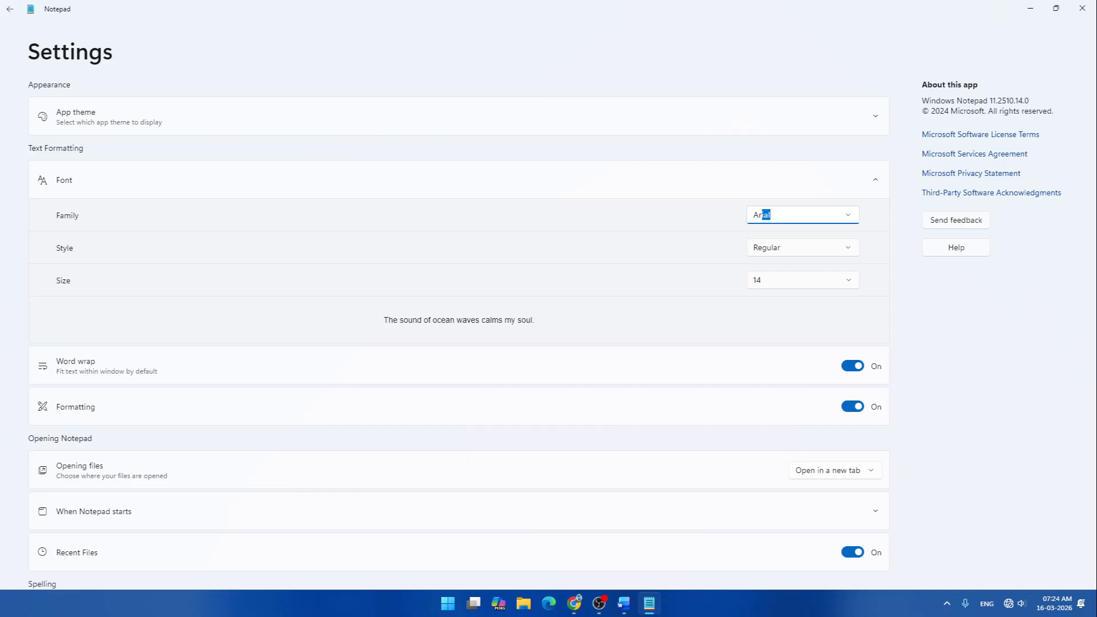
{"action": "left_click", "coordinate": [7, 11]}
{"action": "type", "text": "dfdf"}
{"action": "key", "text": "shift+Left"}
{"action": "key", "text": "shift+Left"}
{"action": "key", "text": "shift+Left"}
{"action": "key", "text": "shift+Left"}
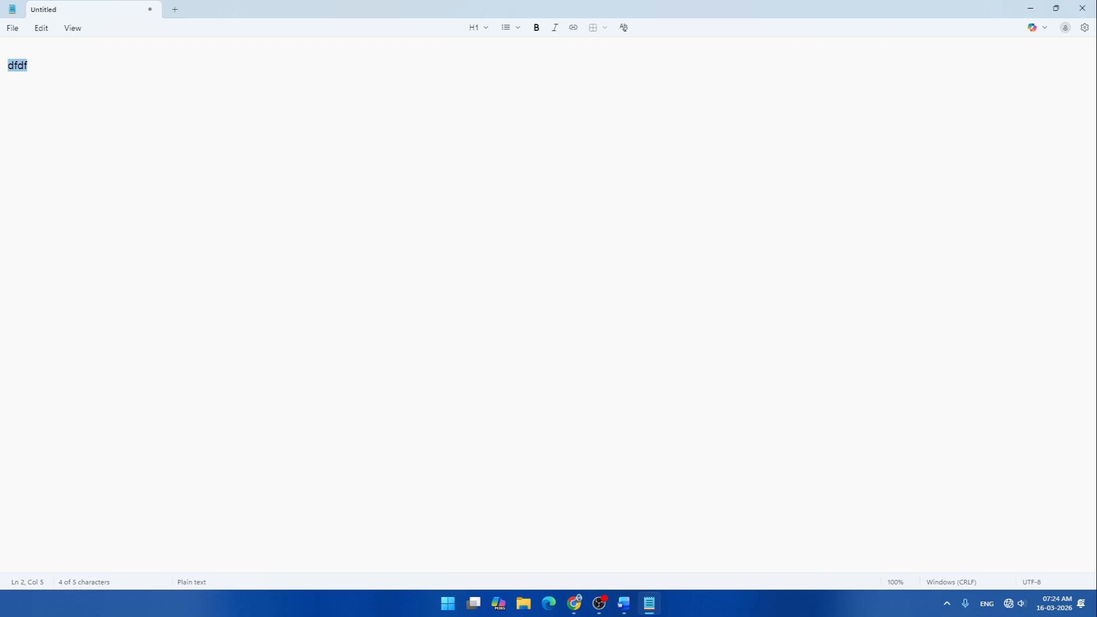
- Type 'dfd dfd df df df afgdf df' and adjust the text zoom to end at 200%
{"action": "type", "text": "dfd  dfd df df df afgdf df"}
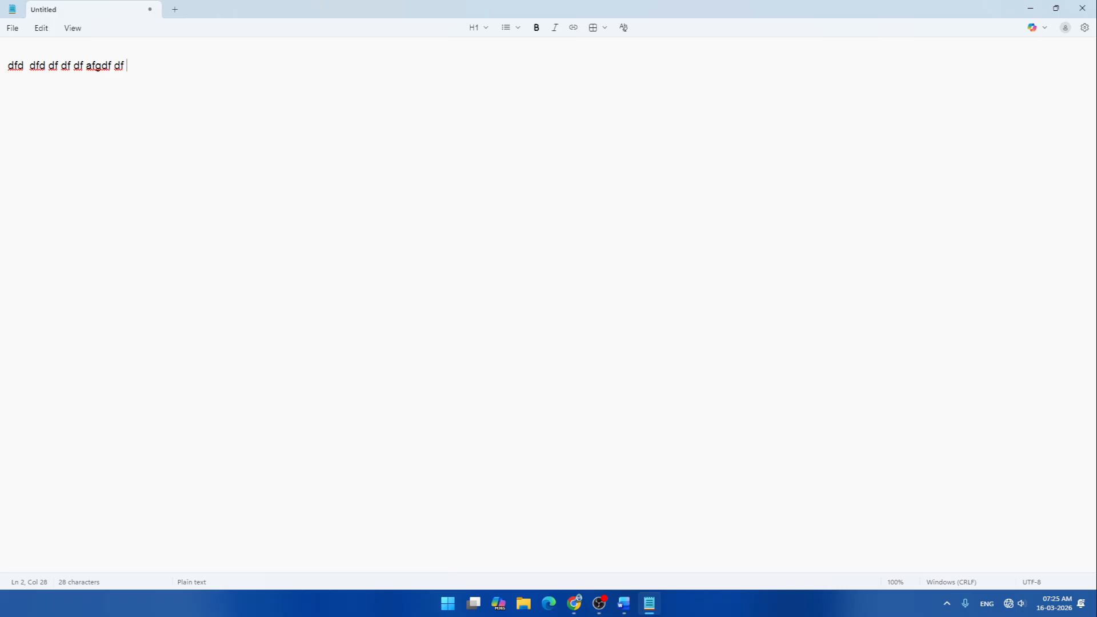
{"action": "key", "text": "ctrl+plus"}
{"action": "key", "text": "ctrl+plus"}
{"action": "key", "text": "ctrl+plus"}
{"action": "key", "text": "ctrl+plus"}
{"action": "key", "text": "ctrl+plus"}
{"action": "key", "text": "ctrl+plus"}
{"action": "key", "text": "ctrl+plus"}
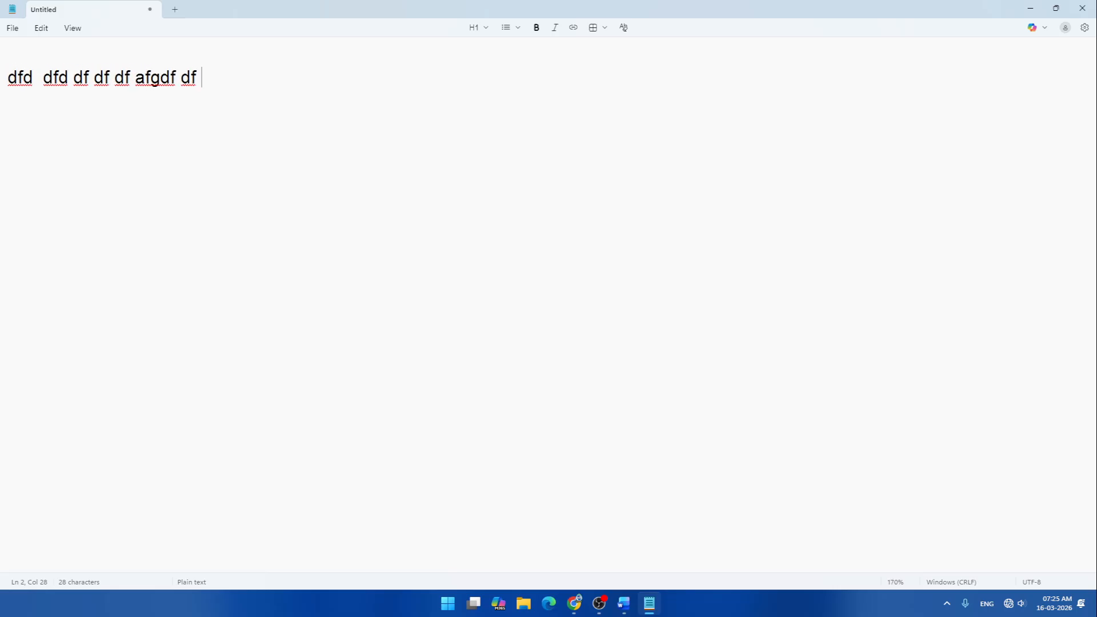
{"action": "key", "text": "ctrl+plus"}
{"action": "key", "text": "ctrl+plus"}
{"action": "key", "text": "ctrl+plus"}
{"action": "key", "text": "ctrl+plus"}
{"action": "key", "text": "ctrl+plus"}
{"action": "key", "text": "ctrl+plus"}
{"action": "key", "text": "ctrl+plus"}
{"action": "key", "text": "ctrl+plus"}
{"action": "key", "text": "ctrl+plus"}
{"action": "key", "text": "ctrl+plus"}
{"action": "key", "text": "ctrl+plus"}
{"action": "key", "text": "ctrl+plus"}
{"action": "key", "text": "ctrl+plus"}
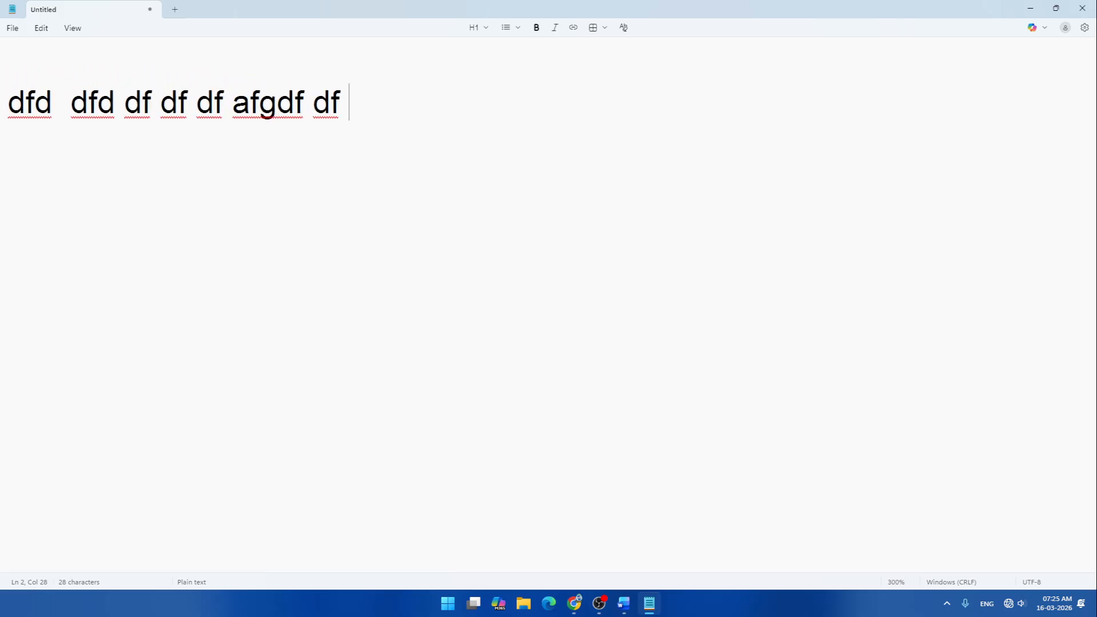
{"action": "key", "text": "ctrl+plus"}
{"action": "key", "text": "ctrl+plus"}
{"action": "key", "text": "ctrl+plus"}
{"action": "key", "text": "ctrl+plus"}
{"action": "key", "text": "ctrl+plus"}
{"action": "key", "text": "ctrl+plus"}
{"action": "key", "text": "ctrl+minus"}
{"action": "key", "text": "ctrl+minus"}
{"action": "key", "text": "ctrl+minus"}
{"action": "key", "text": "ctrl+minus"}
{"action": "key", "text": "ctrl+minus"}
{"action": "key", "text": "ctrl+minus"}
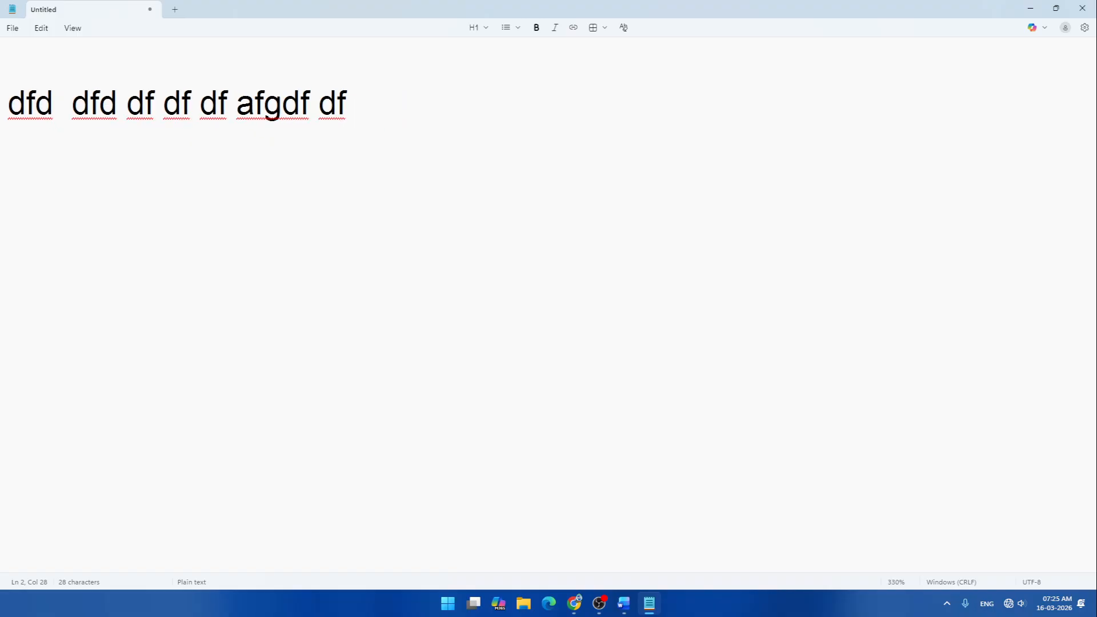
{"action": "key", "text": "ctrl+minus"}
{"action": "key", "text": "ctrl+minus"}
{"action": "key", "text": "ctrl+minus"}
{"action": "key", "text": "ctrl+minus"}
{"action": "key", "text": "ctrl+minus"}
{"action": "key", "text": "ctrl+minus"}
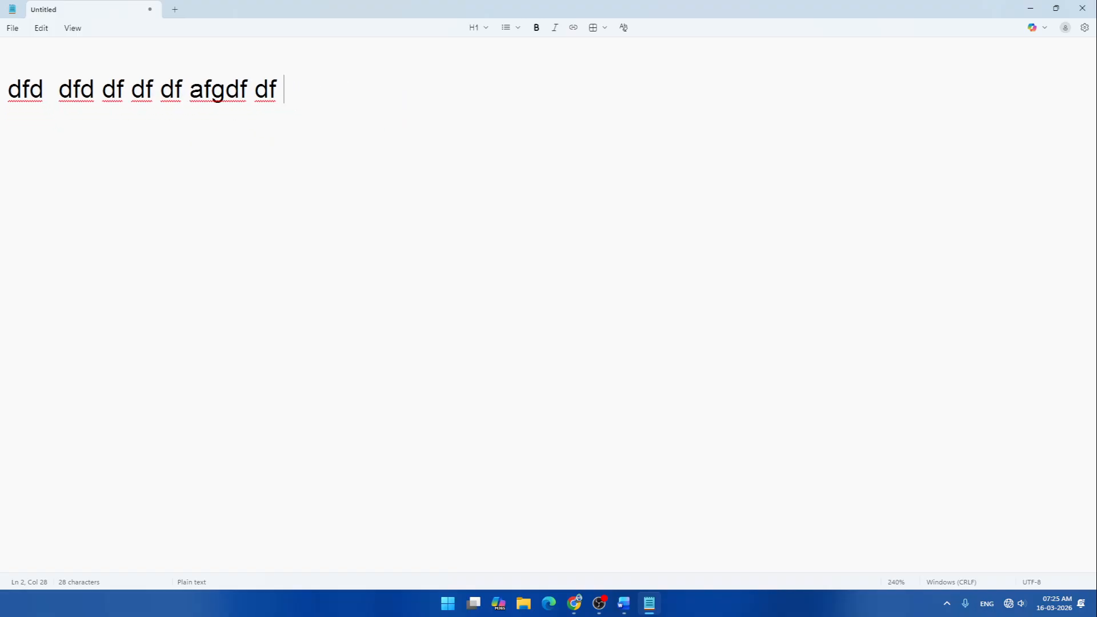
{"action": "key", "text": "ctrl+minus"}
{"action": "key", "text": "ctrl+minus"}
{"action": "key", "text": "ctrl+minus"}
{"action": "key", "text": "ctrl+minus"}
{"action": "key", "text": "ctrl+minus"}
{"action": "key", "text": "ctrl+minus"}
{"action": "key", "text": "ctrl+minus"}
{"action": "key", "text": "ctrl+minus"}
{"action": "key", "text": "ctrl+plus"}
{"action": "key", "text": "ctrl+plus"}
{"action": "key", "text": "ctrl+plus"}
{"action": "key", "text": "ctrl+plus"}
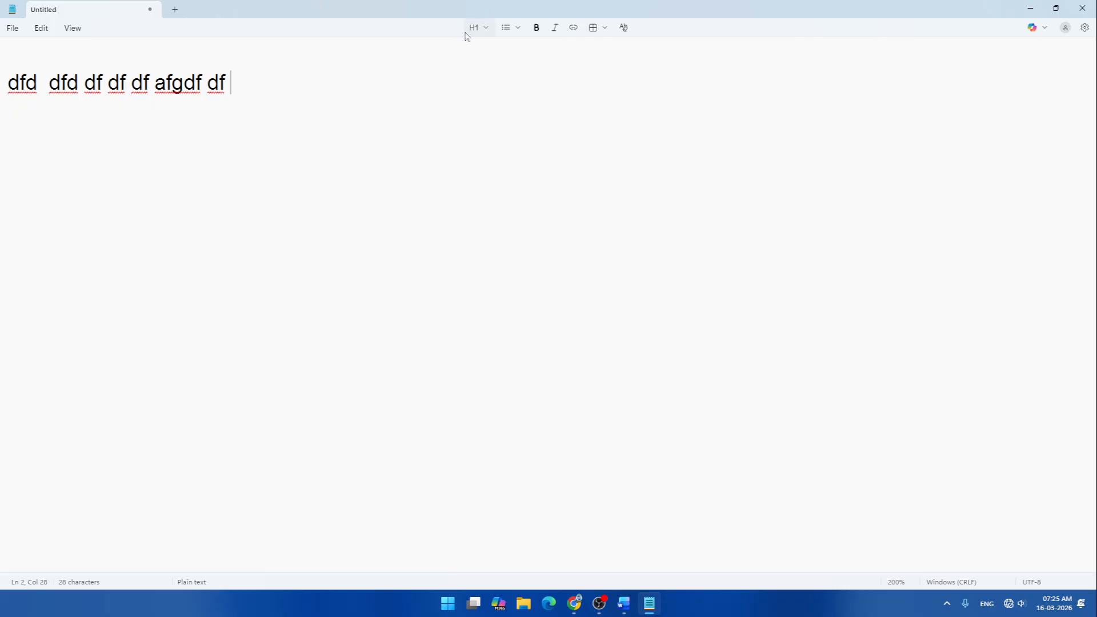
- Restore and re-maximize the window, change zoom to 50% then 170%, and delete the sample line
{"action": "double_click", "coordinate": [665, 17]}
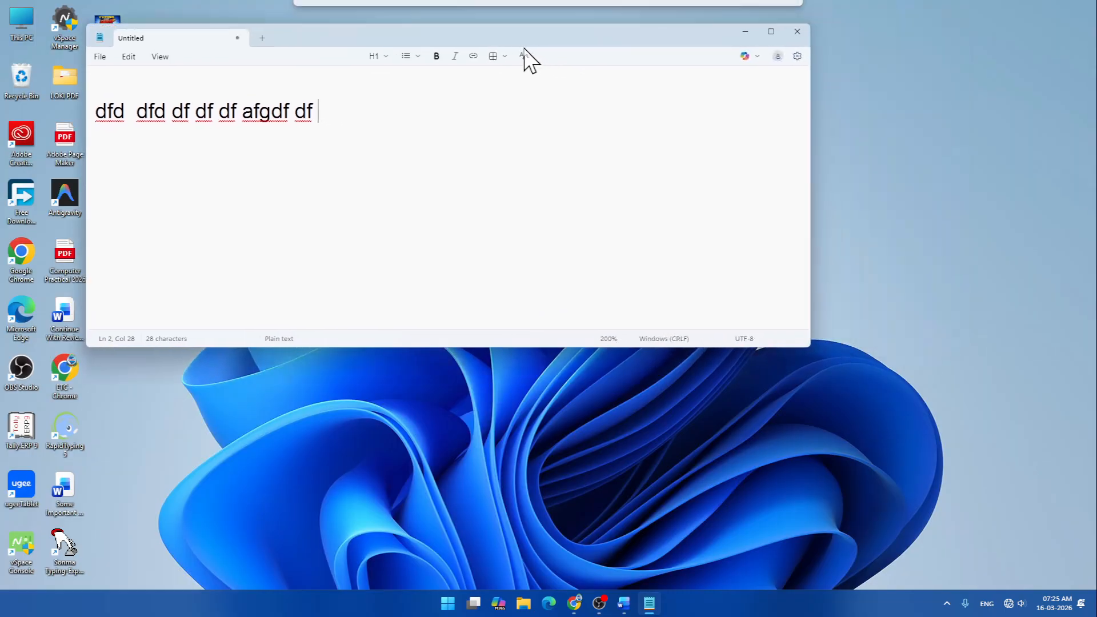
{"action": "left_click", "coordinate": [770, 30]}
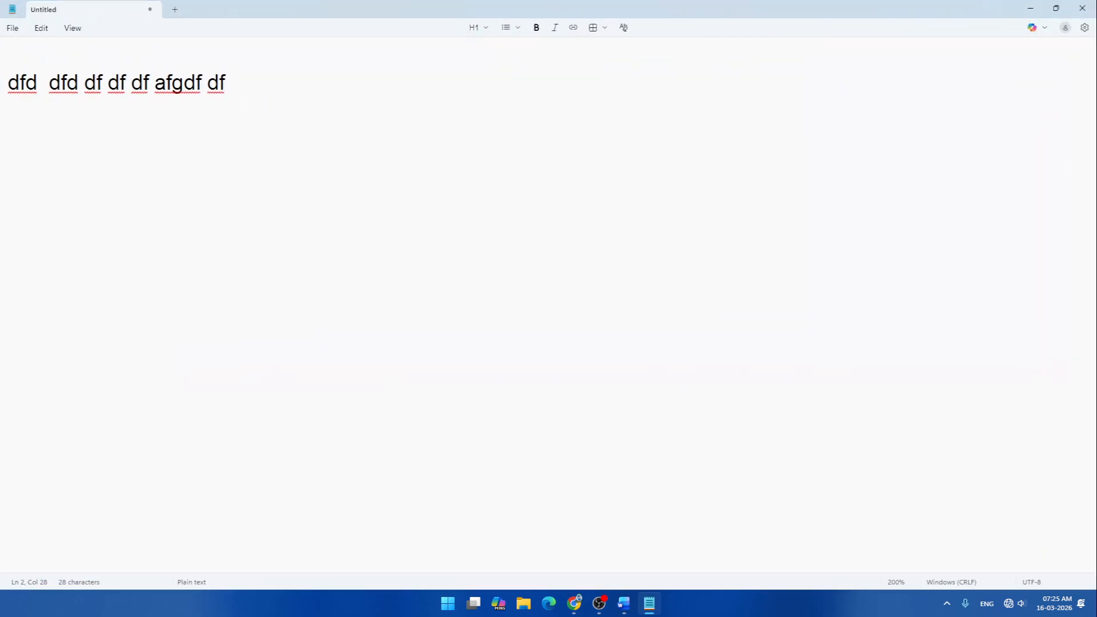
{"action": "key", "text": "shift+Home"}
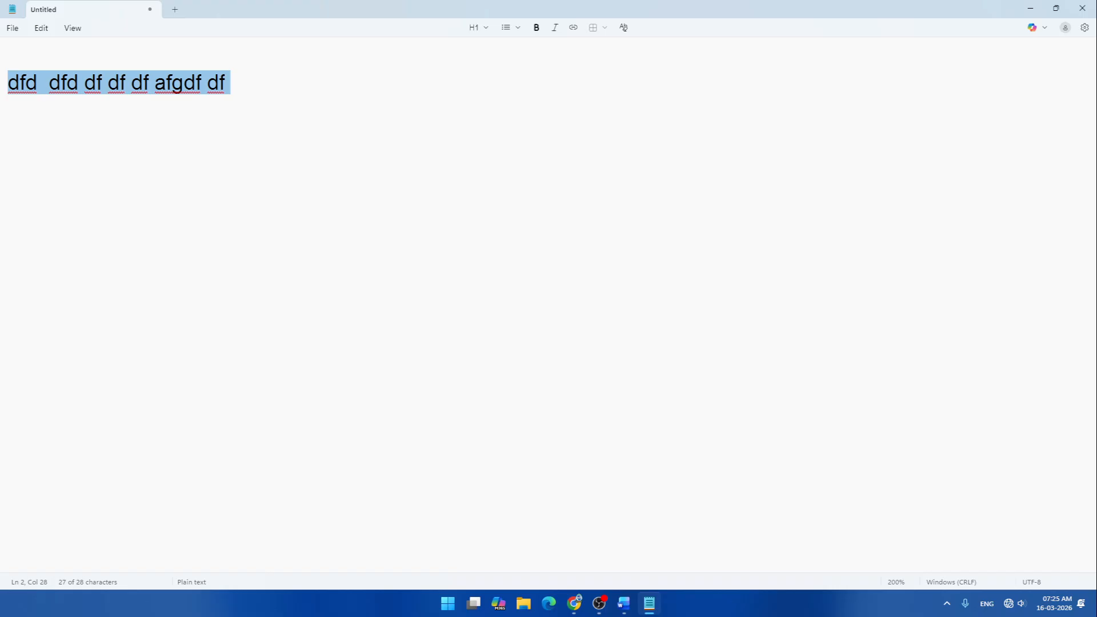
{"action": "key", "text": "ctrl+minus"}
{"action": "key", "text": "ctrl+minus"}
{"action": "key", "text": "ctrl+minus"}
{"action": "key", "text": "ctrl+minus"}
{"action": "key", "text": "ctrl+minus"}
{"action": "key", "text": "ctrl+minus"}
{"action": "key", "text": "ctrl+minus"}
{"action": "key", "text": "ctrl+minus"}
{"action": "key", "text": "ctrl+minus"}
{"action": "key", "text": "ctrl+minus"}
{"action": "key", "text": "ctrl+minus"}
{"action": "key", "text": "ctrl+minus"}
{"action": "key", "text": "ctrl+minus"}
{"action": "key", "text": "ctrl+minus"}
{"action": "key", "text": "ctrl+minus"}
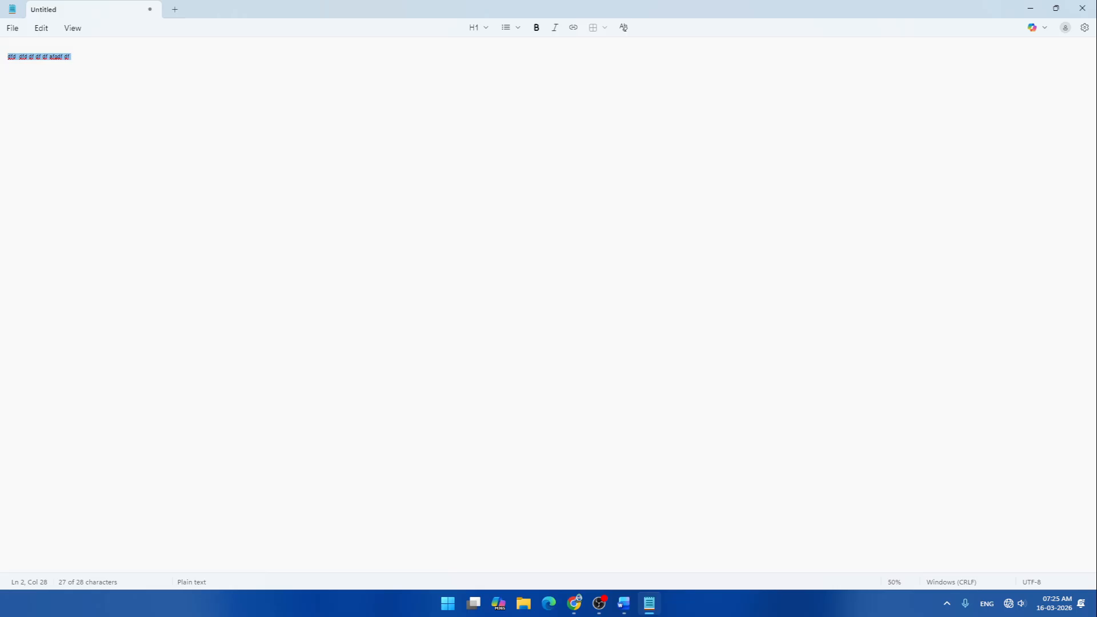
{"action": "key", "text": "ctrl+plus"}
{"action": "key", "text": "ctrl+plus"}
{"action": "key", "text": "ctrl+plus"}
{"action": "key", "text": "ctrl+plus"}
{"action": "key", "text": "ctrl+plus"}
{"action": "key", "text": "ctrl+plus"}
{"action": "key", "text": "ctrl+plus"}
{"action": "key", "text": "ctrl+plus"}
{"action": "key", "text": "ctrl+plus"}
{"action": "key", "text": "ctrl+plus"}
{"action": "key", "text": "ctrl+plus"}
{"action": "key", "text": "ctrl+plus"}
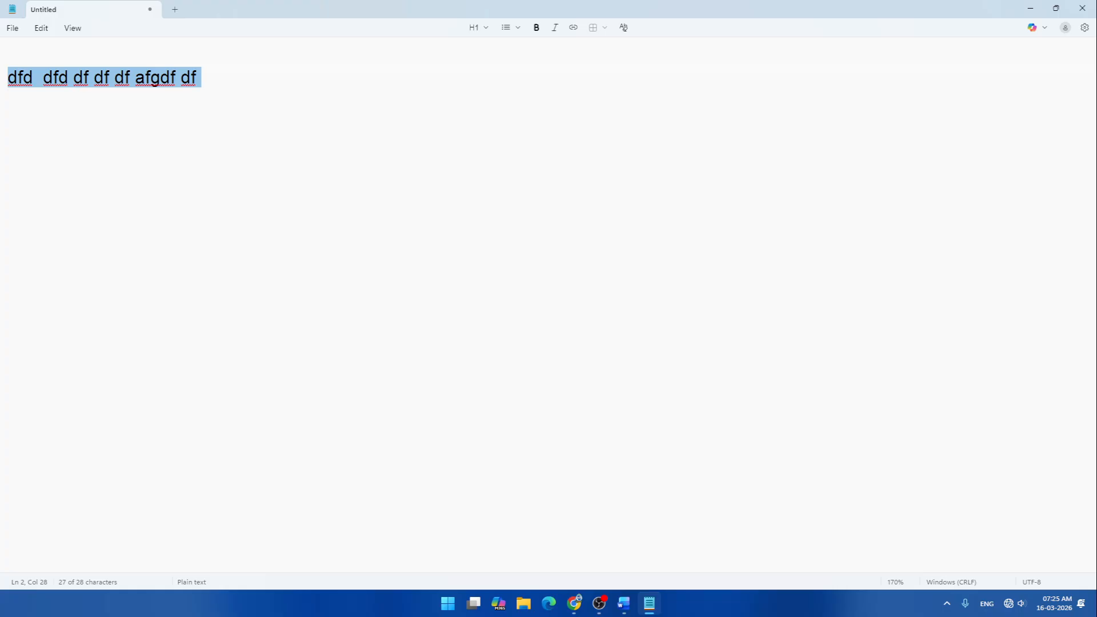
{"action": "left_click_drag", "start_coordinate": [201, 77], "coordinate": [2, 85]}
{"action": "key", "text": "BackSpace"}
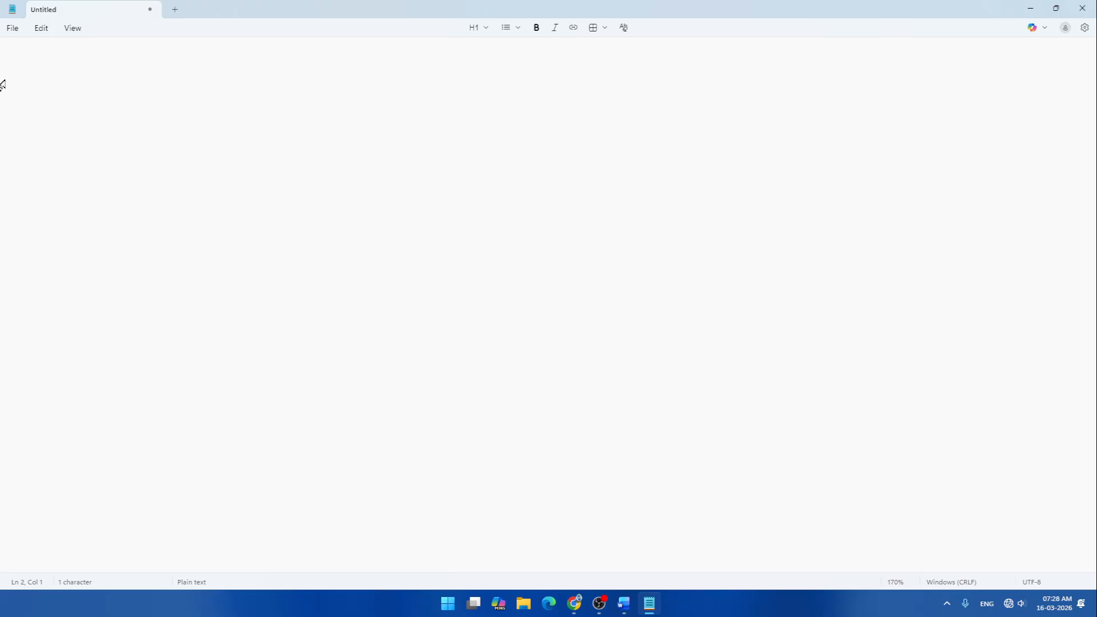
- Type the title 'List of Friends', a blank line, and the heading 'Naugachia'
{"action": "type", "text": "List of Friends"}
{"action": "key", "text": "Return"}
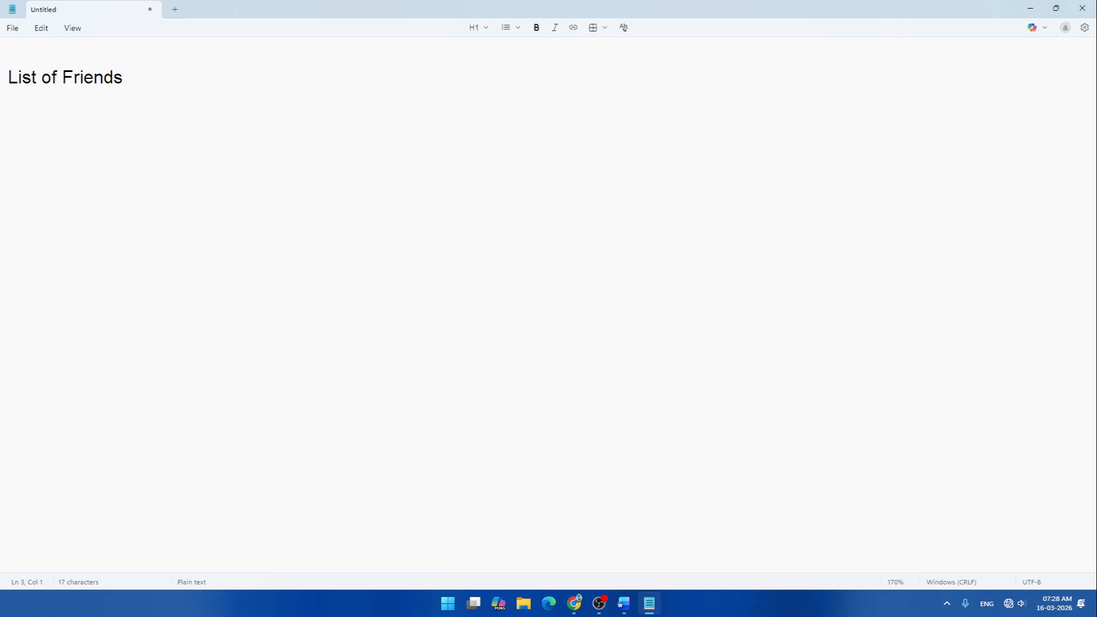
{"action": "key", "text": "Return"}
{"action": "type", "text": "Naugachia"}
{"action": "key", "text": "Return"}
- Enter the first numbered friend's name, inserting a blank line under Naugachia
{"action": "type", "text": "1."}
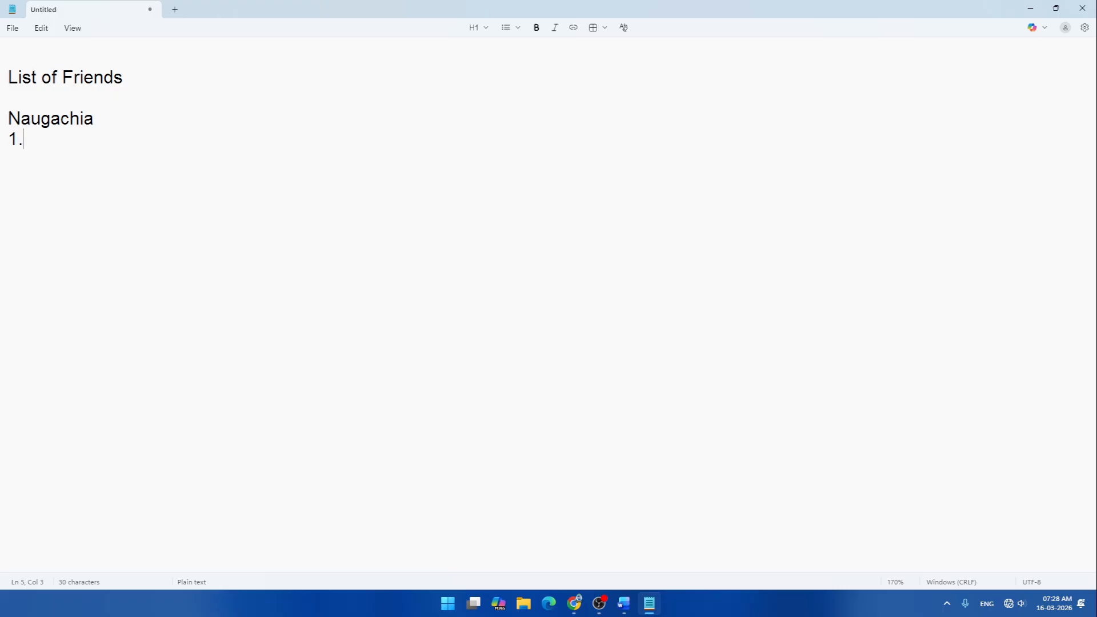
{"action": "key", "text": "Up"}
{"action": "key", "text": "Return"}
{"action": "key", "text": "Down"}
{"action": "key", "text": "End"}
{"action": "key", "text": "Return"}
- Enter the second, third and fourth numbered friends' names, removing a stray letter
{"action": "type", "text": "2. "}
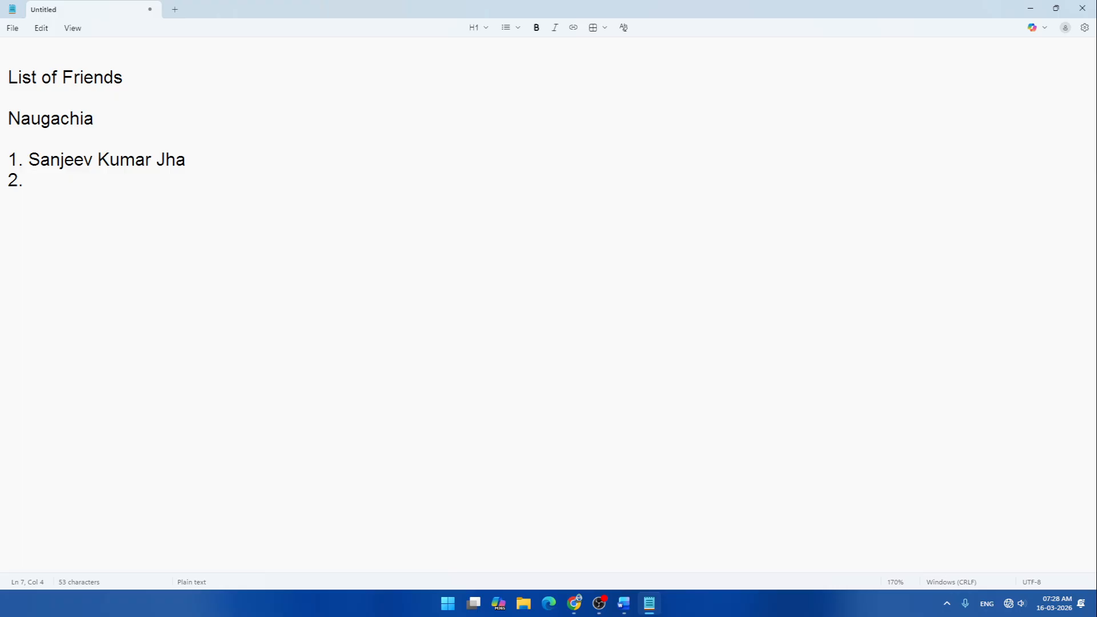
{"action": "key", "text": "Return"}
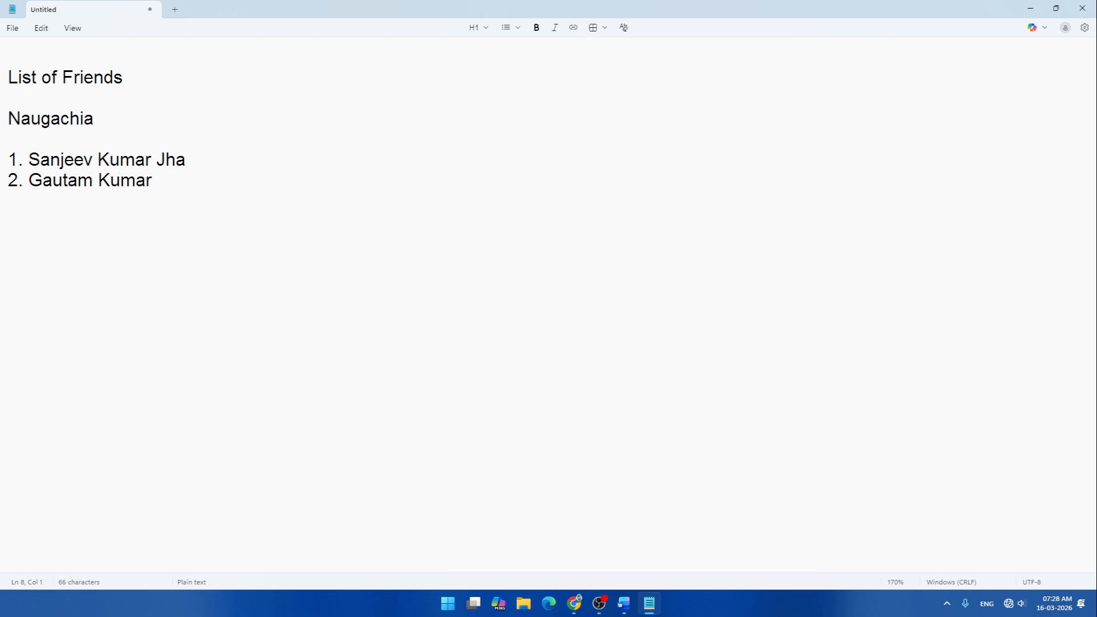
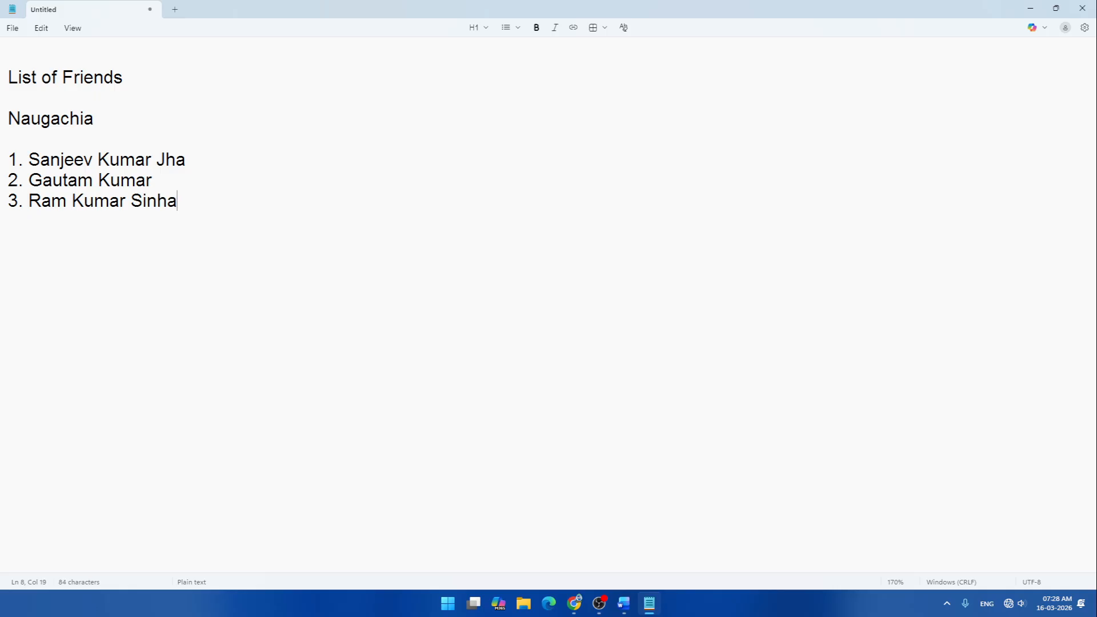
{"action": "key", "text": "Return"}
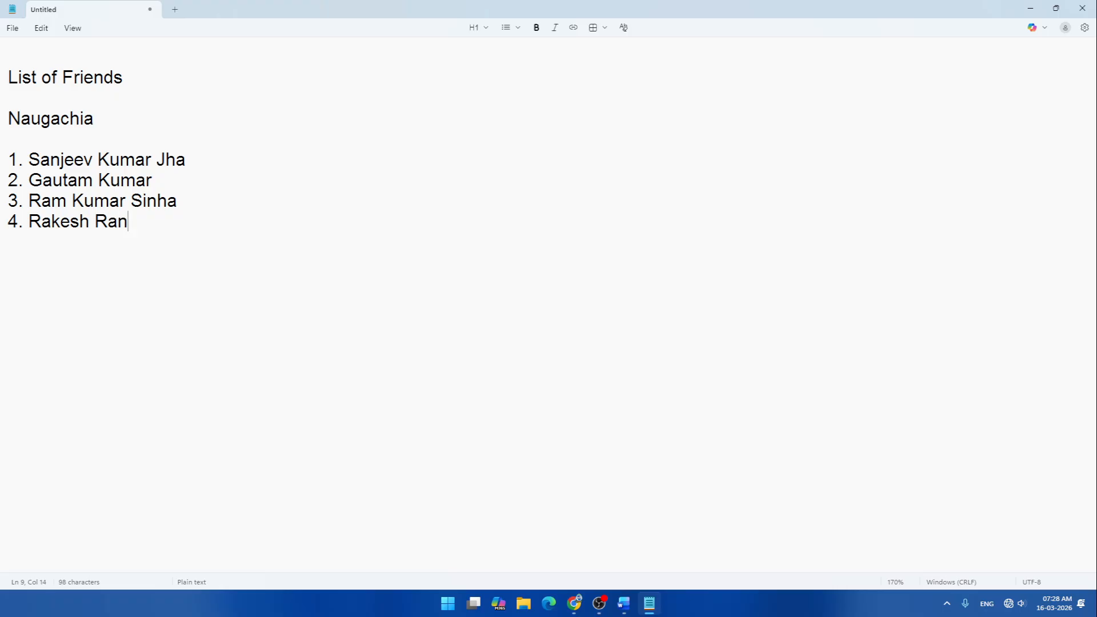
{"action": "key", "text": "Return"}
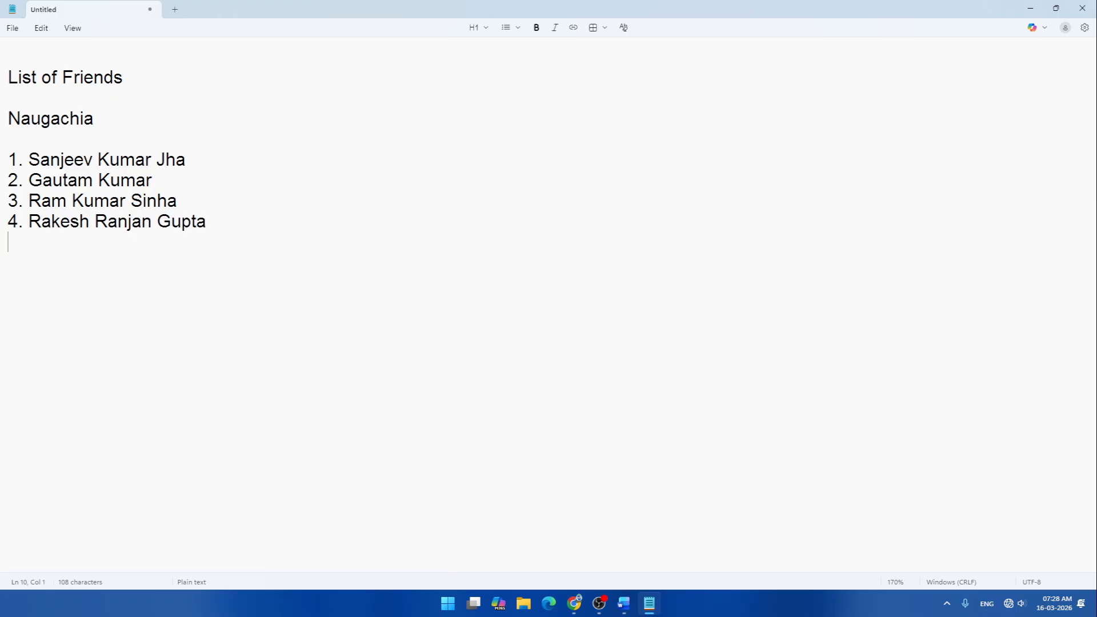
- Enter the fifth name with its surname corrected, then leave blank lines for the next section
{"action": "type", "text": "5."}
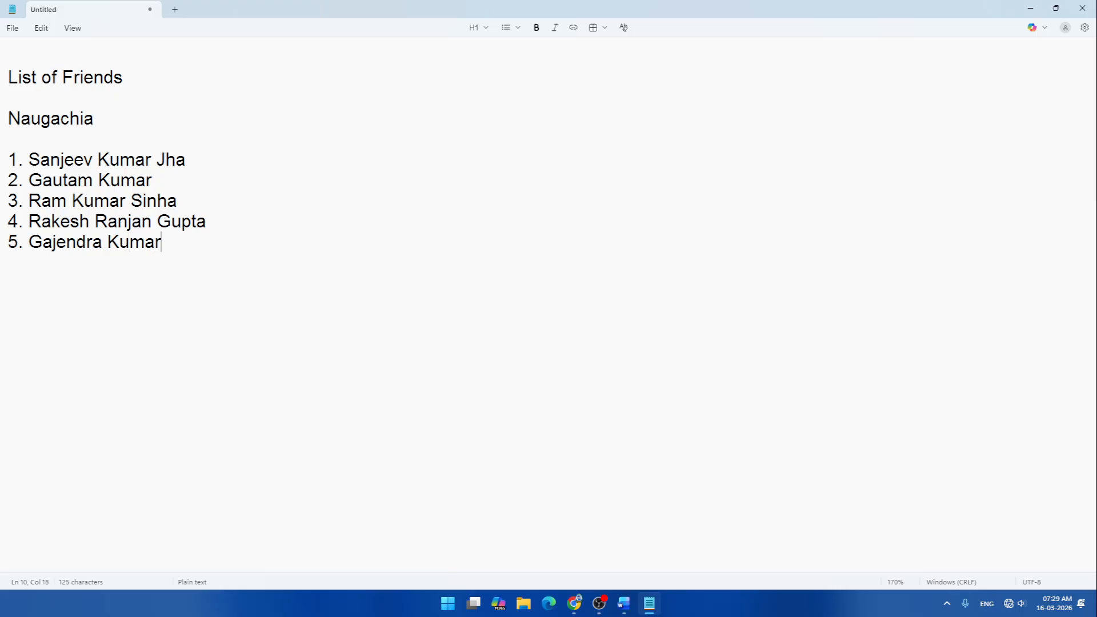
{"action": "key", "text": "Return"}
{"action": "type", "text": "6."}
{"action": "key", "text": "BackSpace"}
{"action": "key", "text": "BackSpace"}
{"action": "key", "text": "Return"}
{"action": "key", "text": "Return"}
- Type the 'Bhagalpur' heading and its first numbered friend's name, fixing a misspelling
{"action": "key", "text": "BackSpace"}
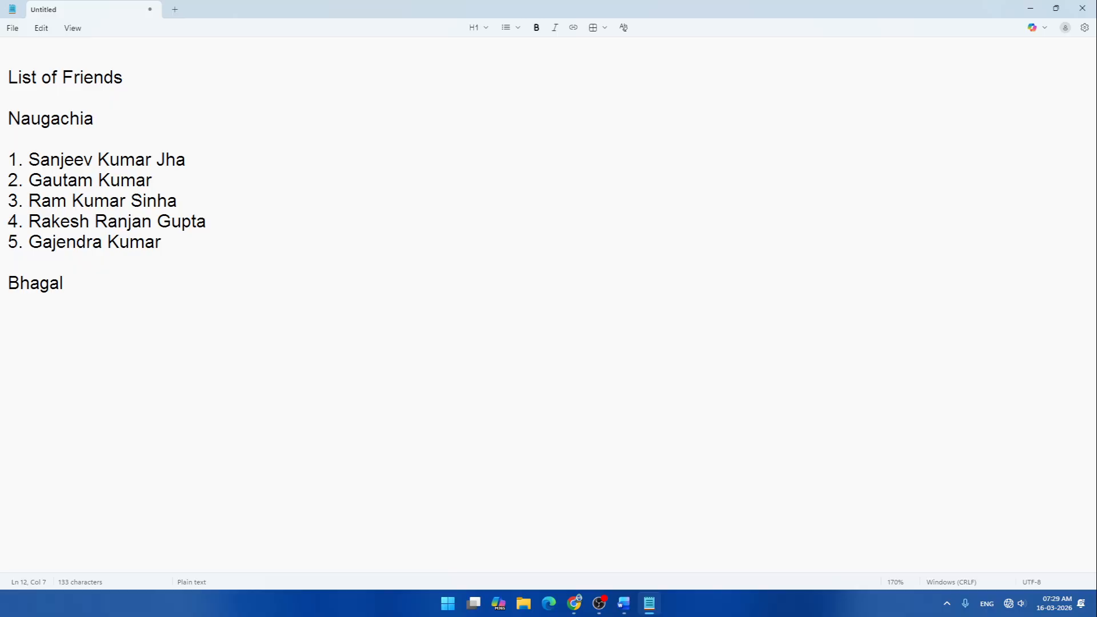
{"action": "key", "text": "Return"}
{"action": "key", "text": "BackSpace"}
{"action": "key", "text": "BackSpace"}
{"action": "key", "text": "BackSpace"}
{"action": "key", "text": "BackSpace"}
{"action": "key", "text": "BackSpace"}
{"action": "key", "text": "BackSpace"}
{"action": "key", "text": "BackSpace"}
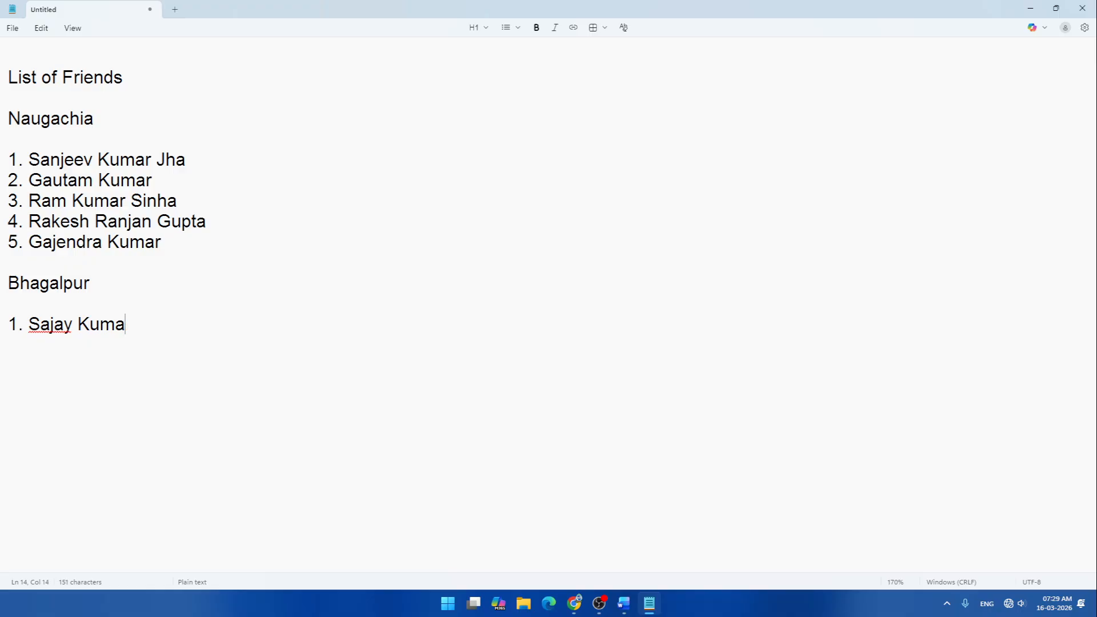
{"action": "key", "text": "BackSpace"}
{"action": "key", "text": "BackSpace"}
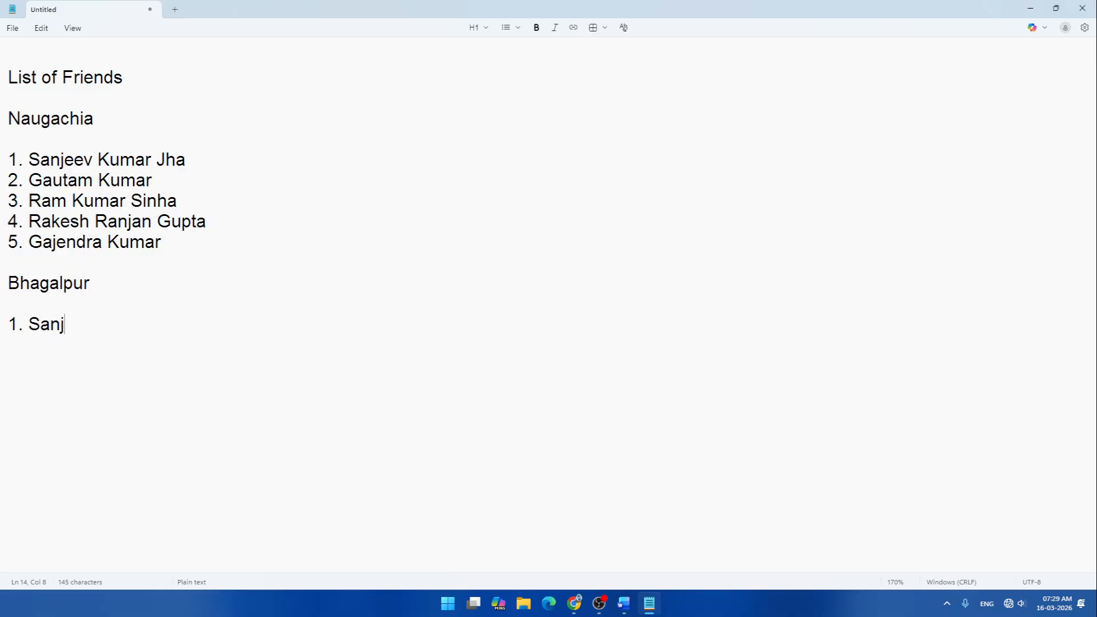
{"action": "key", "text": "Return"}
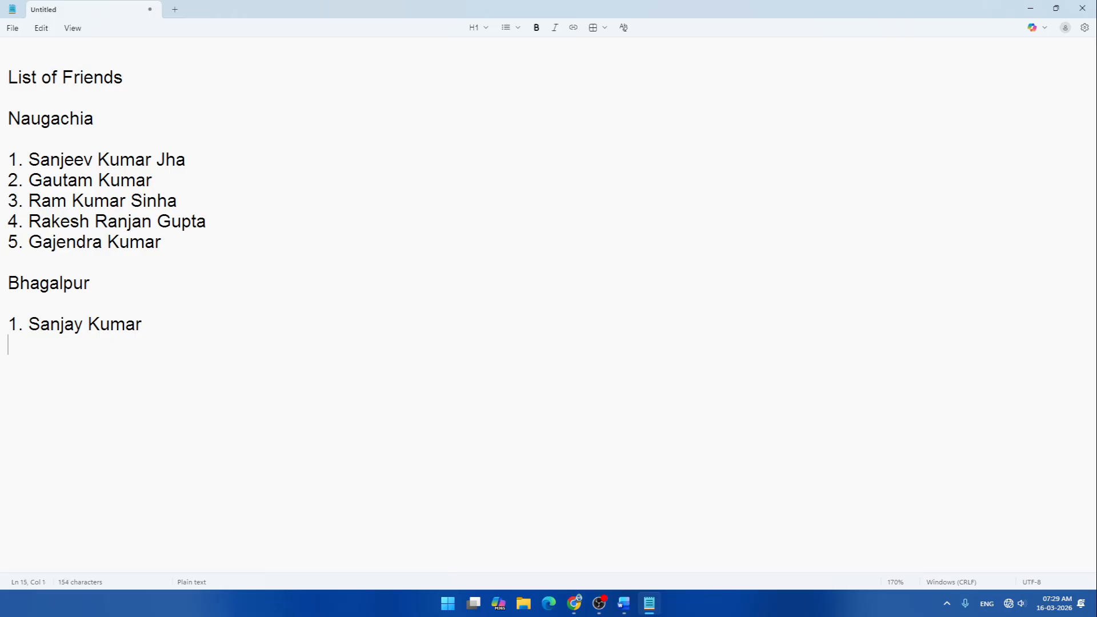
- Enter the second and third Bhagalpur names, correcting mistyped letters
{"action": "type", "text": "2."}
{"action": "type", "text": "man"}
{"action": "key", "text": "BackSpace"}
{"action": "key", "text": "BackSpace"}
{"action": "key", "text": "BackSpace"}
{"action": "key", "text": "Return"}
{"action": "type", "text": "3. "}
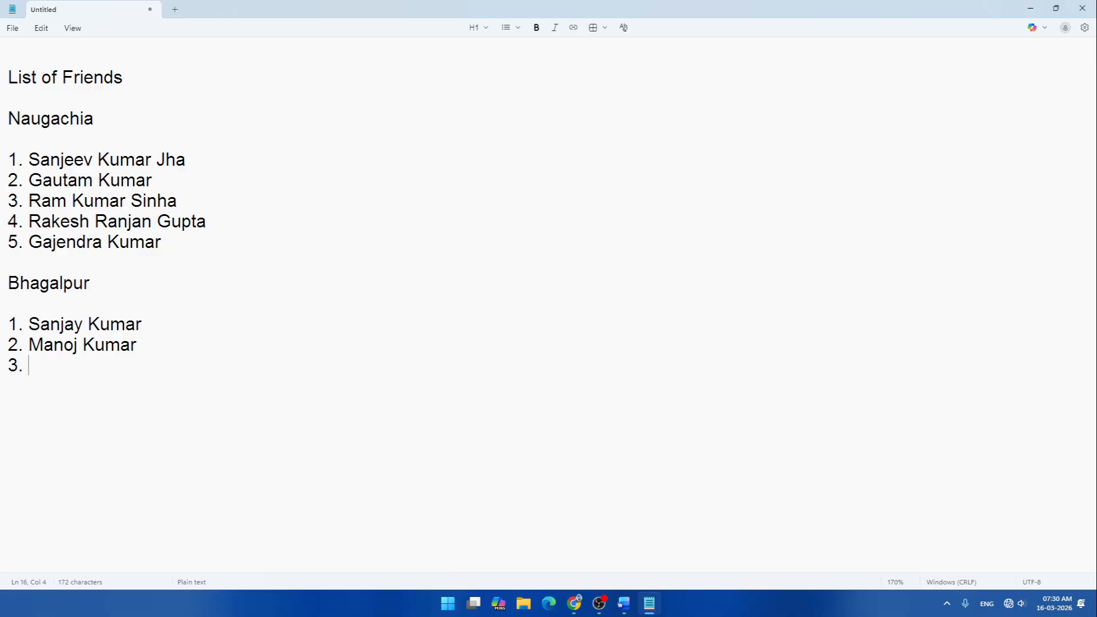
{"action": "key", "text": "Return"}
- Enter the fourth and fifth Bhagalpur names, then a blank line and the 'Katihar' heading
{"action": "type", "text": "4. "}
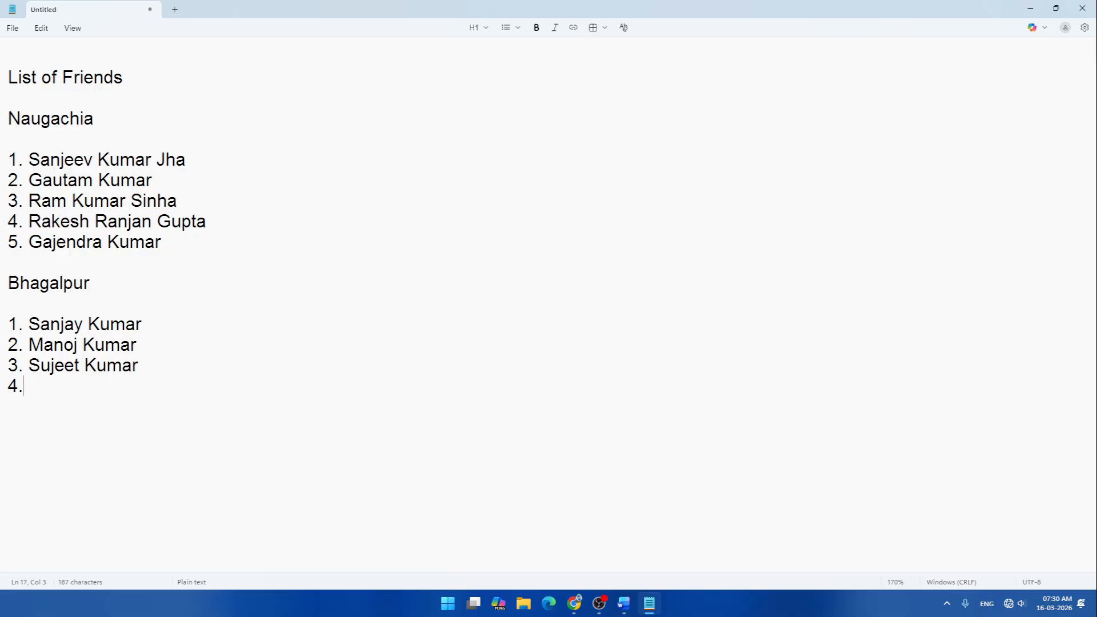
{"action": "type", "text": "Pri"}
{"action": "key", "text": "BackSpace"}
{"action": "key", "text": "BackSpace"}
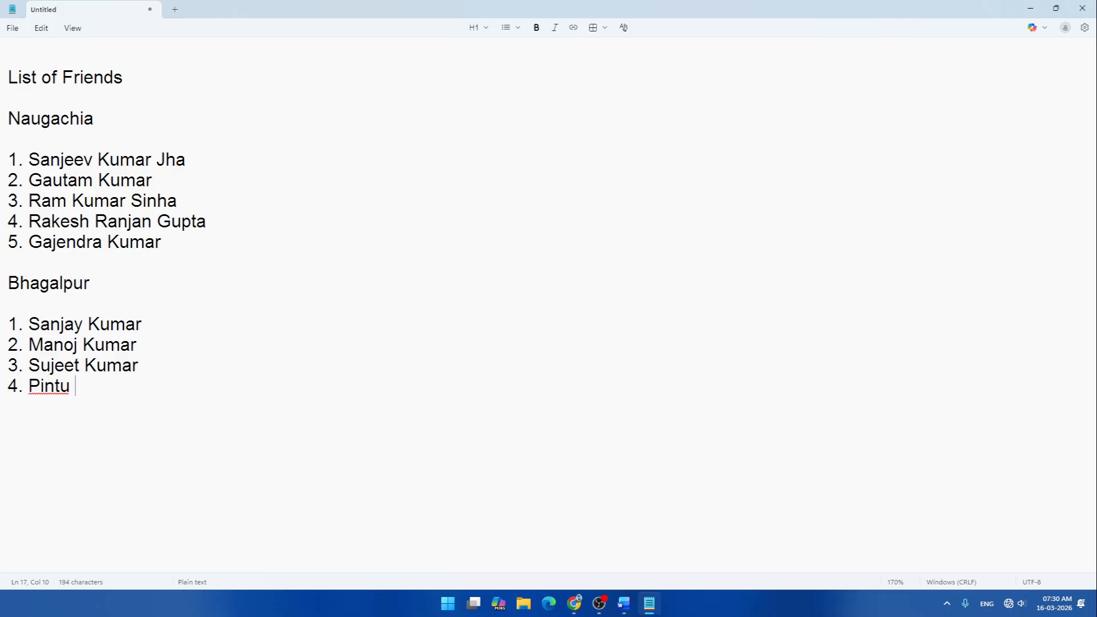
{"action": "key", "text": "Return"}
{"action": "type", "text": "5."}
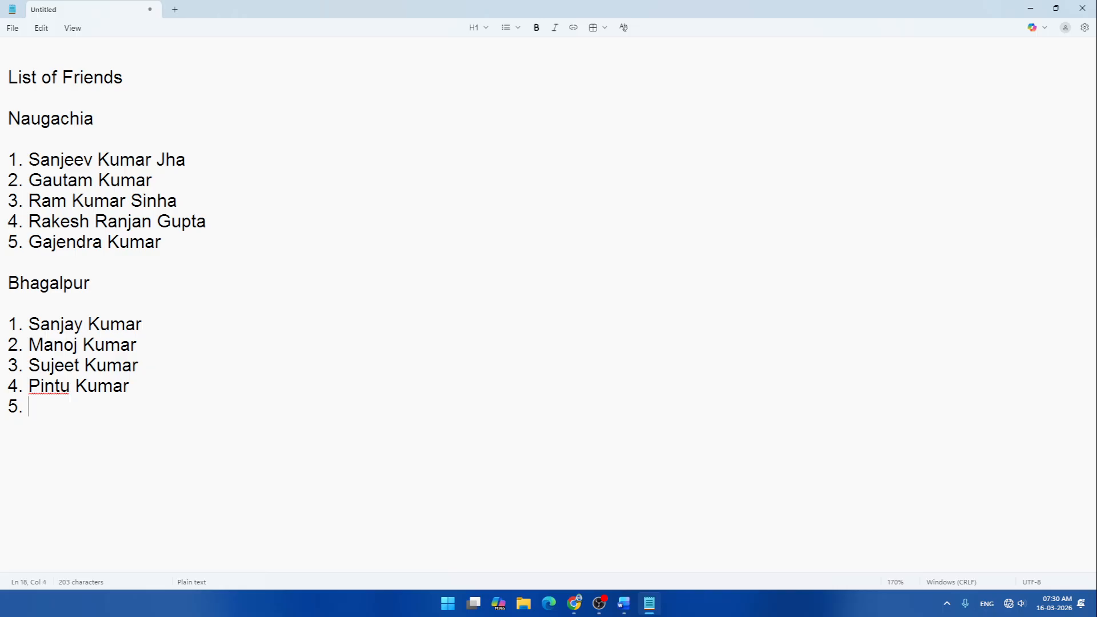
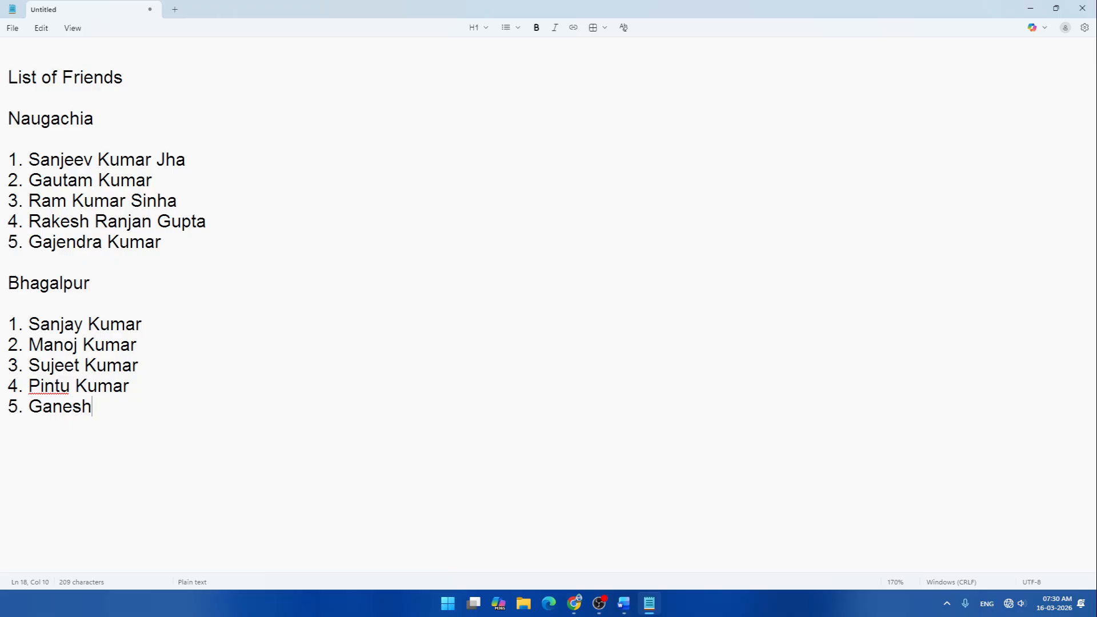
{"action": "key", "text": "Return"}
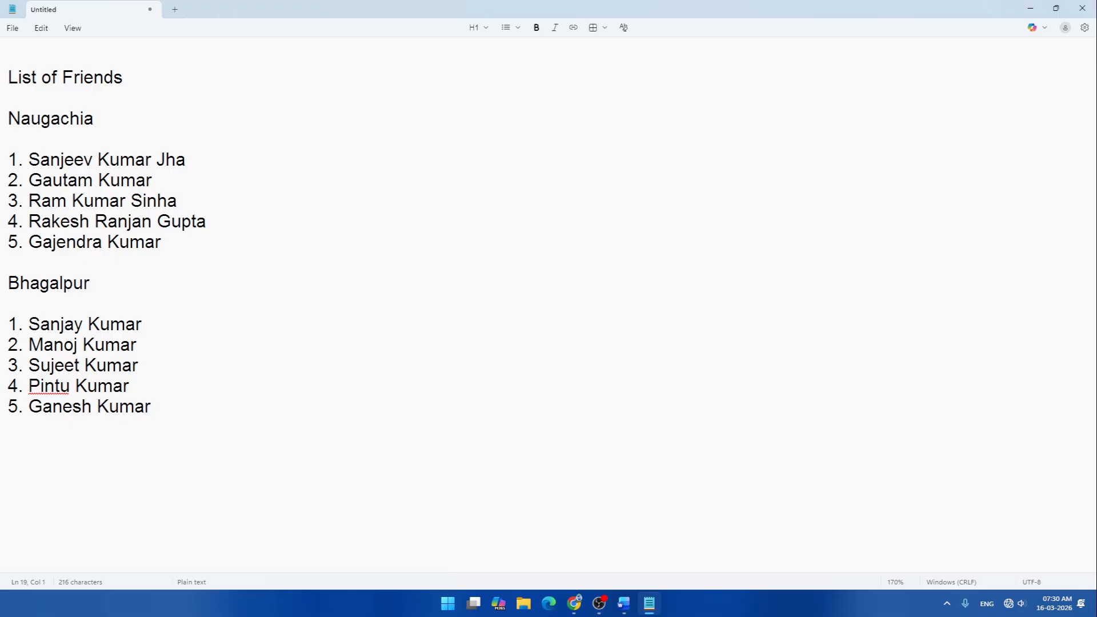
{"action": "key", "text": "Return"}
{"action": "type", "text": "Katihar"}
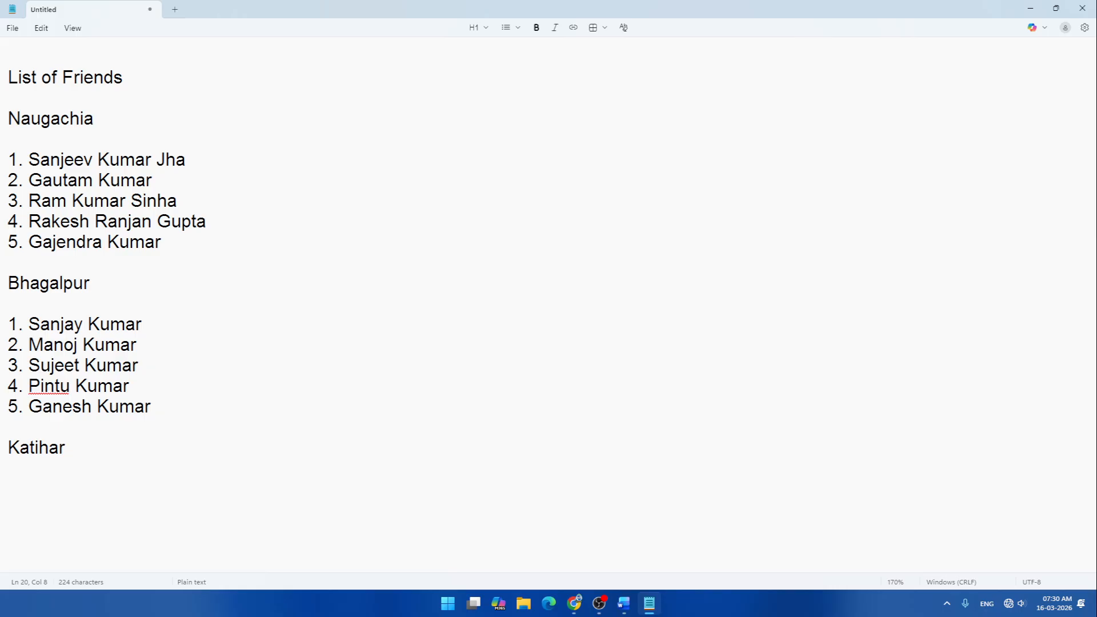
- Add a blank line under Katihar and enter its first three numbered names, fixing typos
{"action": "key", "text": "Return"}
{"action": "key", "text": "Return"}
{"action": "key", "text": "Return"}
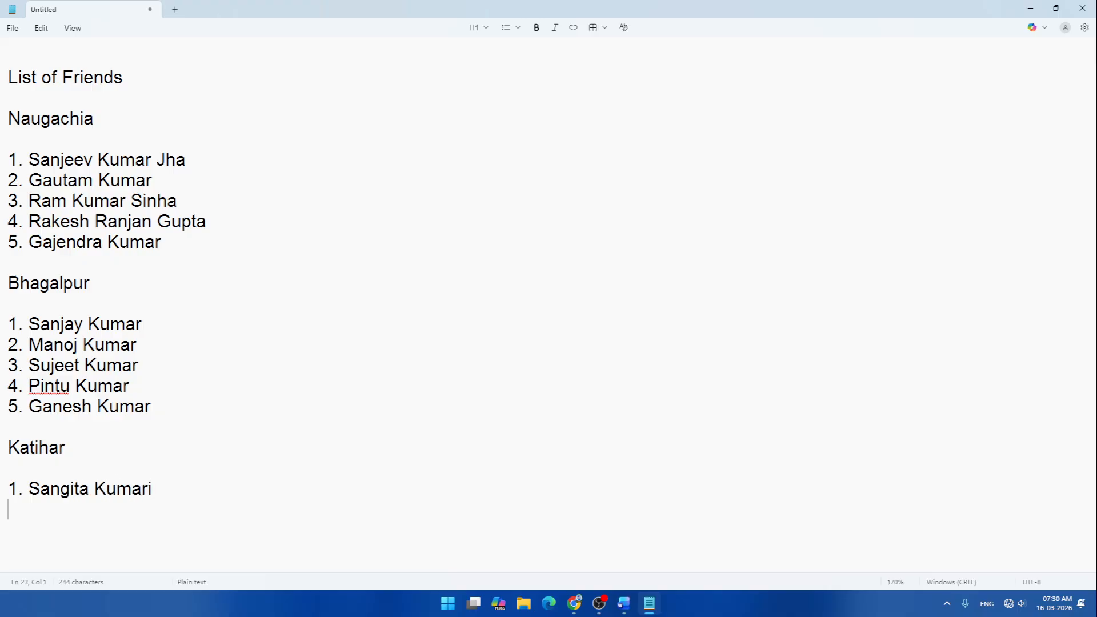
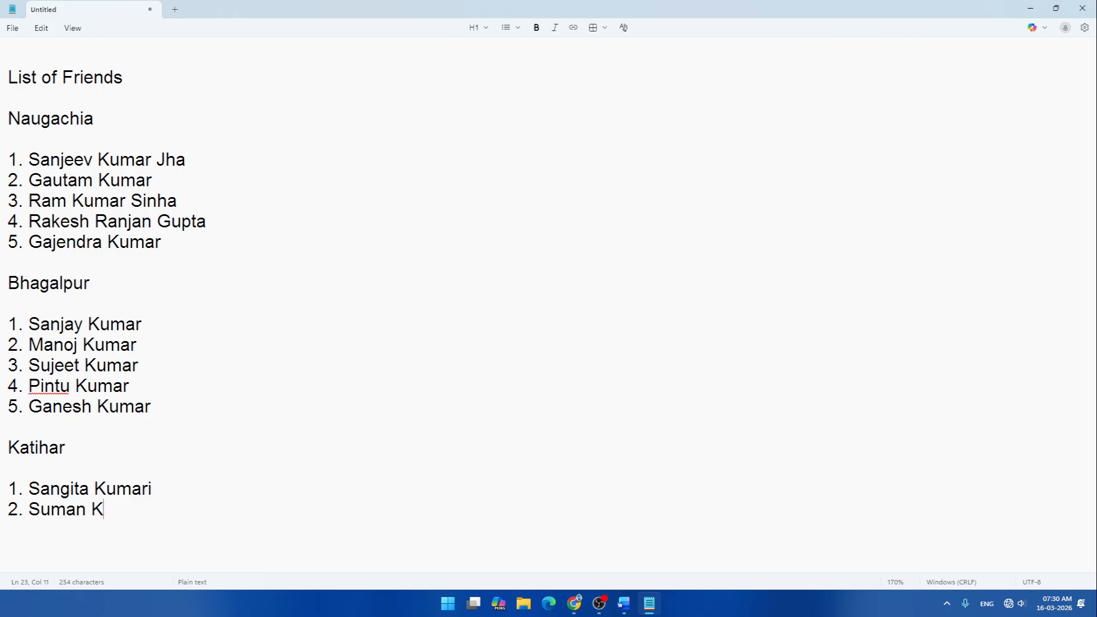
{"action": "key", "text": "Return"}
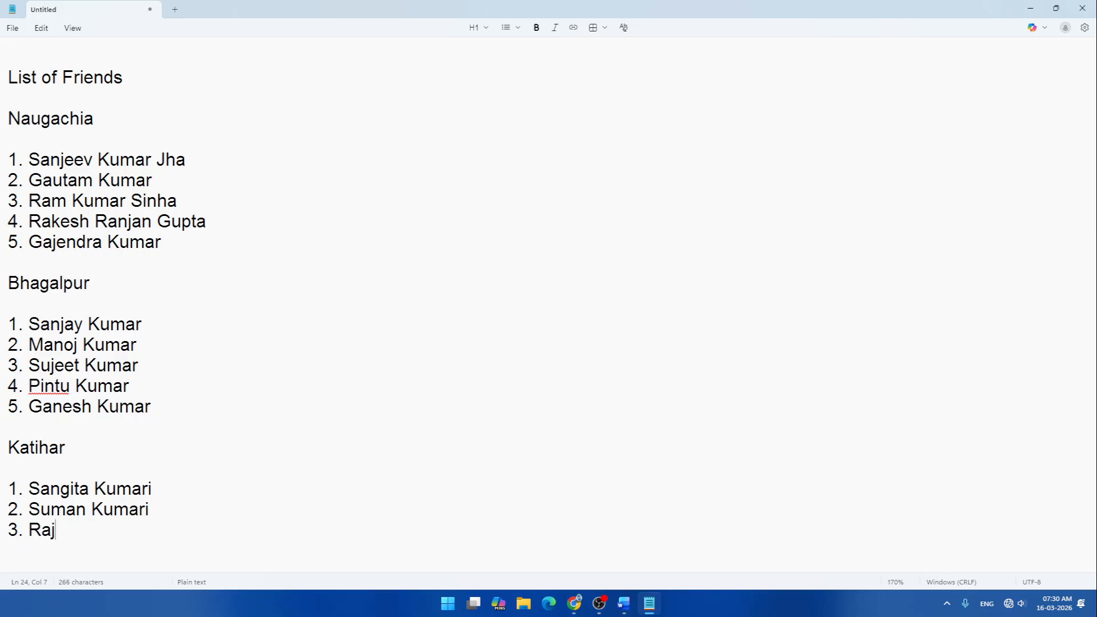
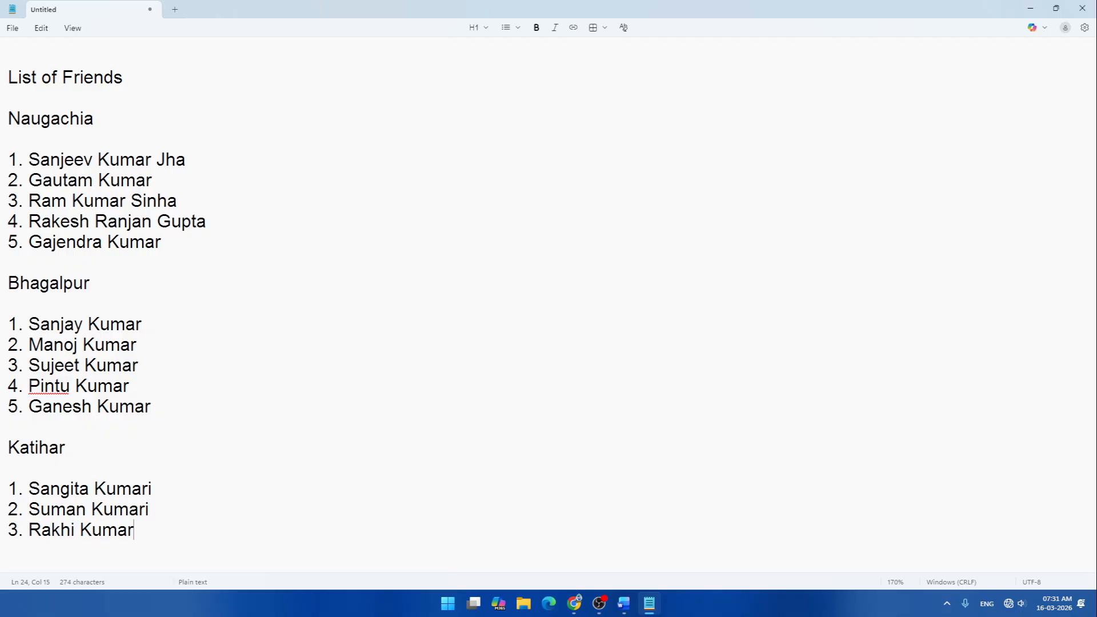
- Enter the fourth and fifth Katihar names, correcting stray and wrong letters
{"action": "key", "text": "Return"}
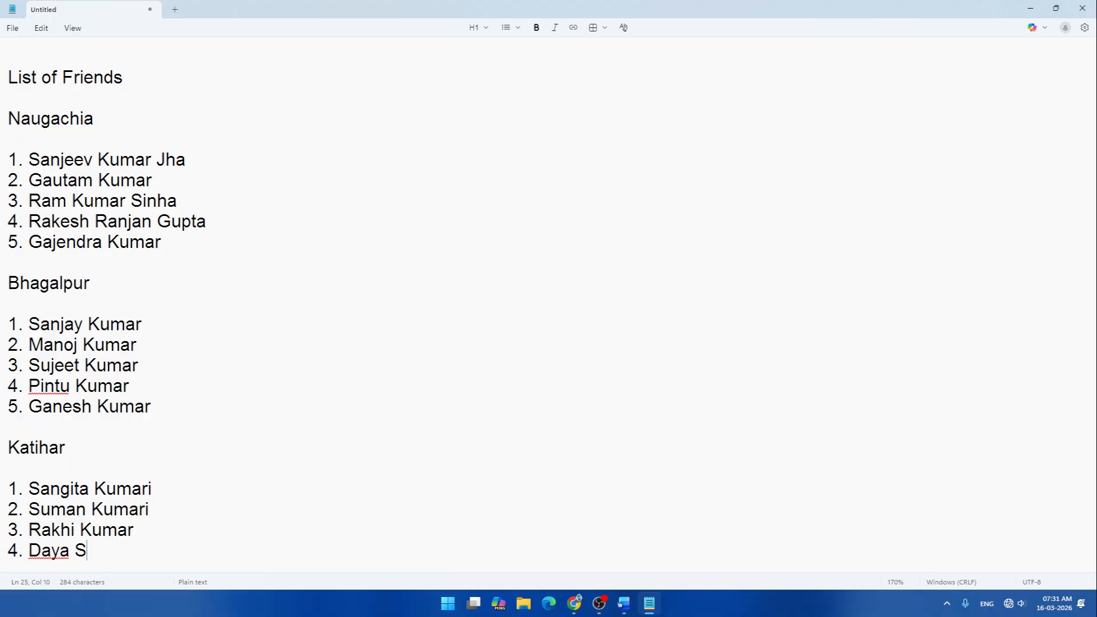
{"action": "key", "text": "Return"}
{"action": "type", "text": "5."}
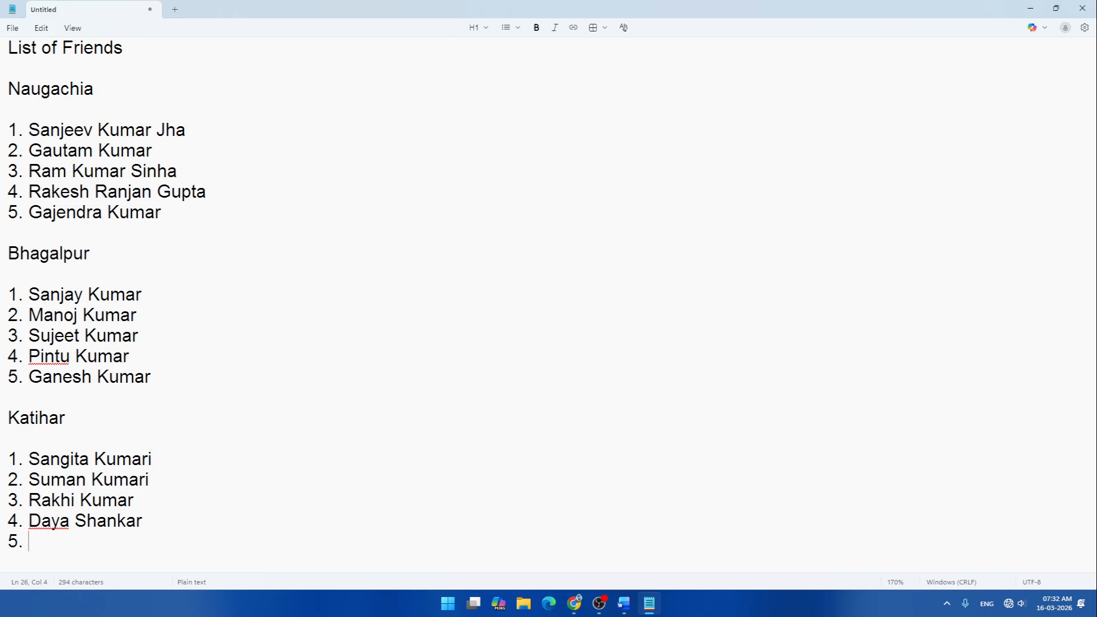
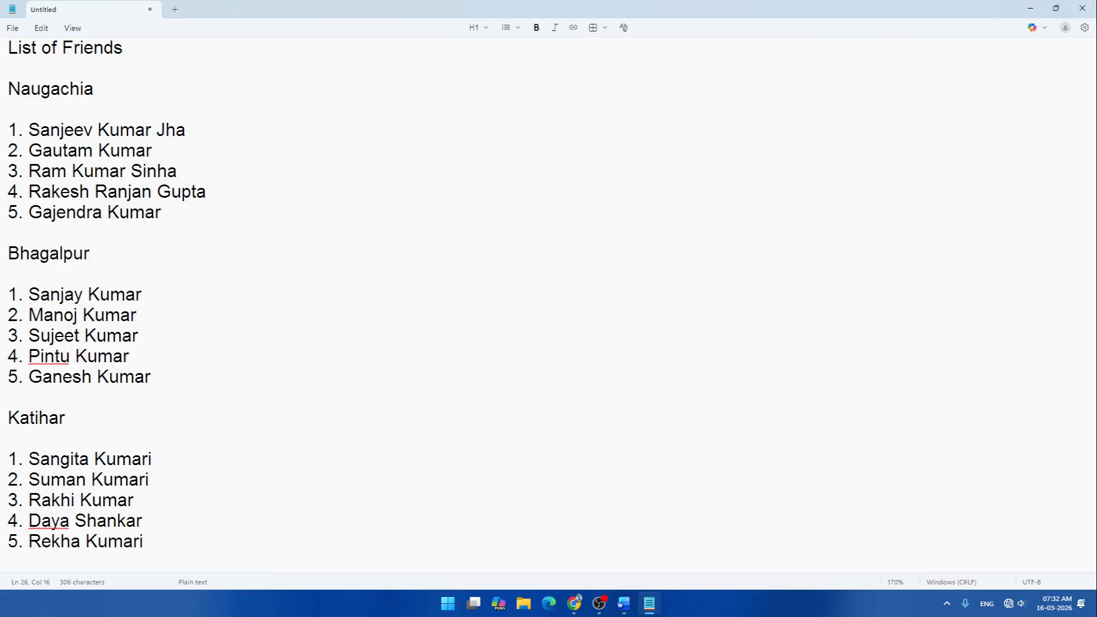
- Choose Save as from the File menu and reposition the Save as dialog
{"action": "left_click", "coordinate": [12, 28]}
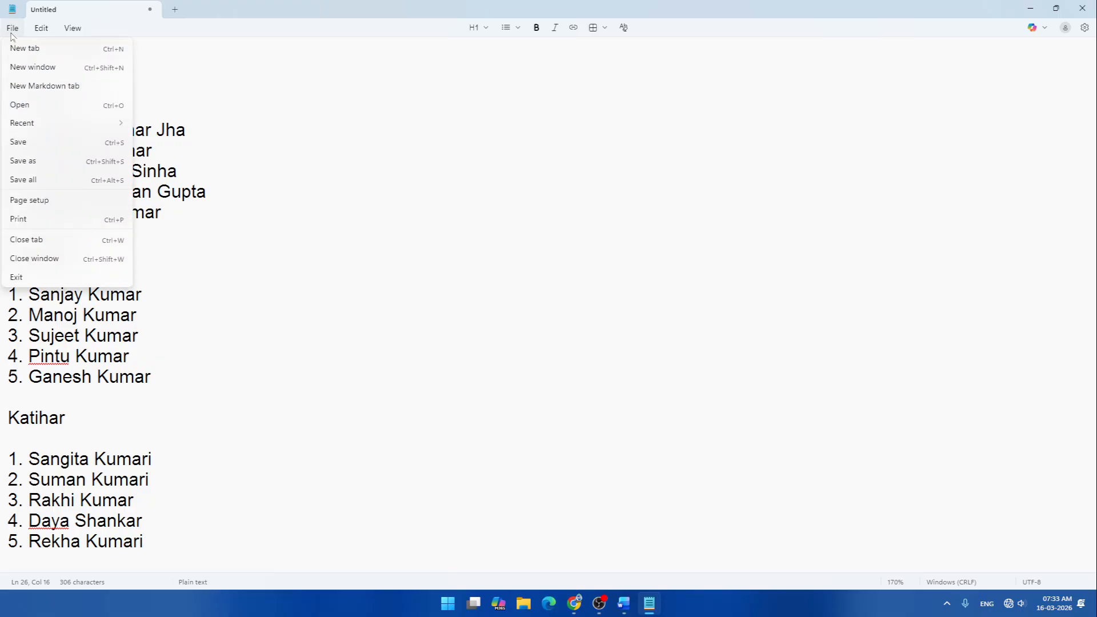
{"action": "left_click", "coordinate": [34, 143]}
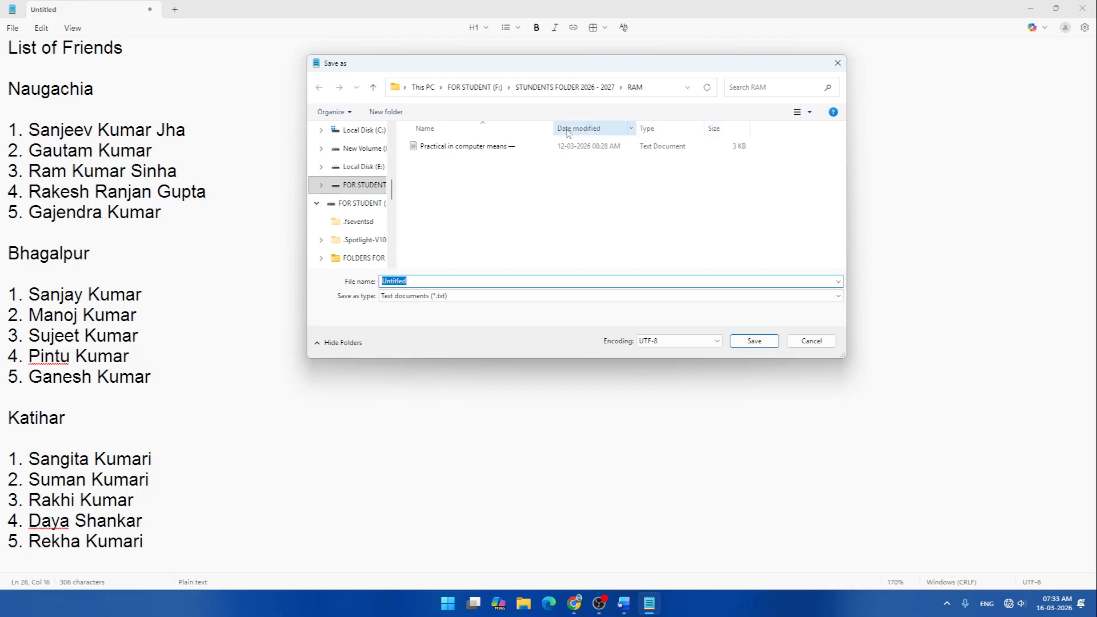
{"action": "left_click_drag", "start_coordinate": [533, 64], "coordinate": [564, 110]}
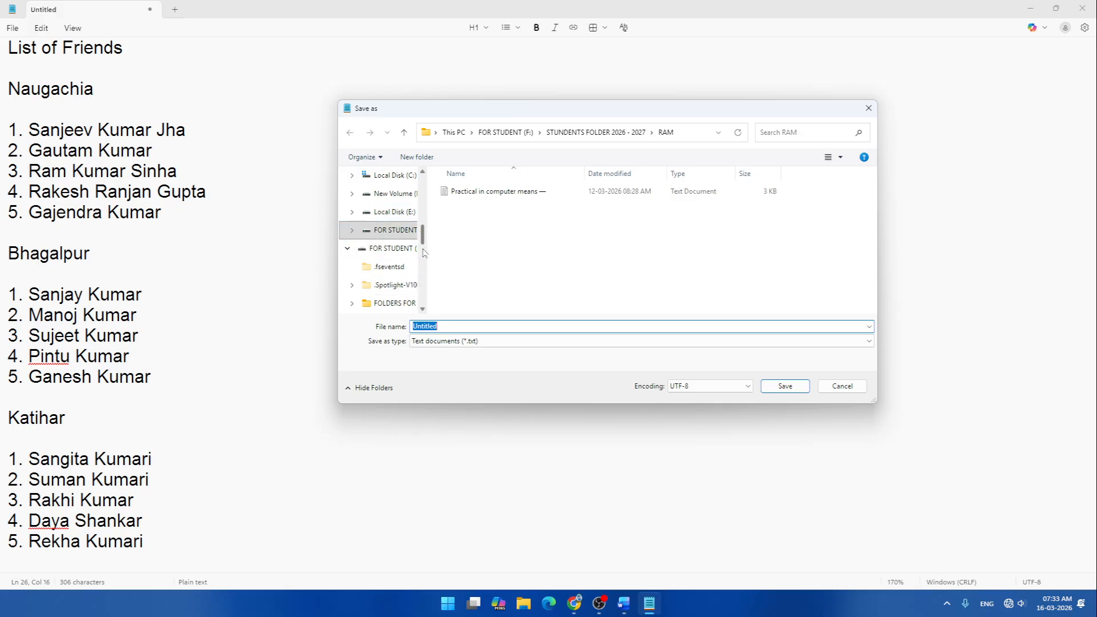
{"action": "left_click_drag", "start_coordinate": [424, 244], "coordinate": [429, 217]}
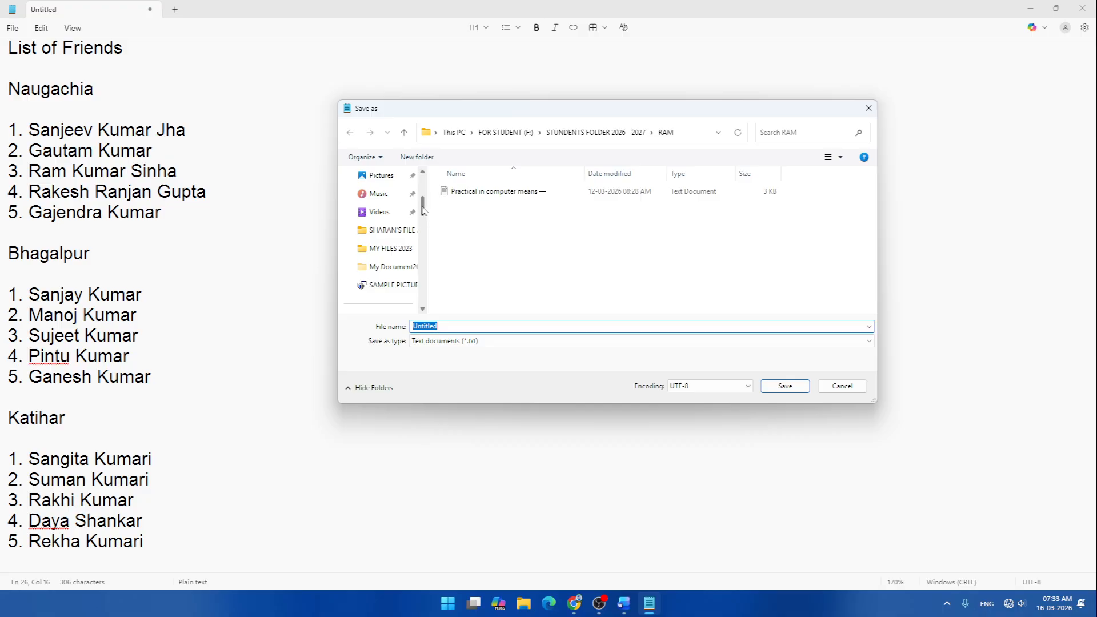
{"action": "left_click_drag", "start_coordinate": [423, 210], "coordinate": [422, 233]}
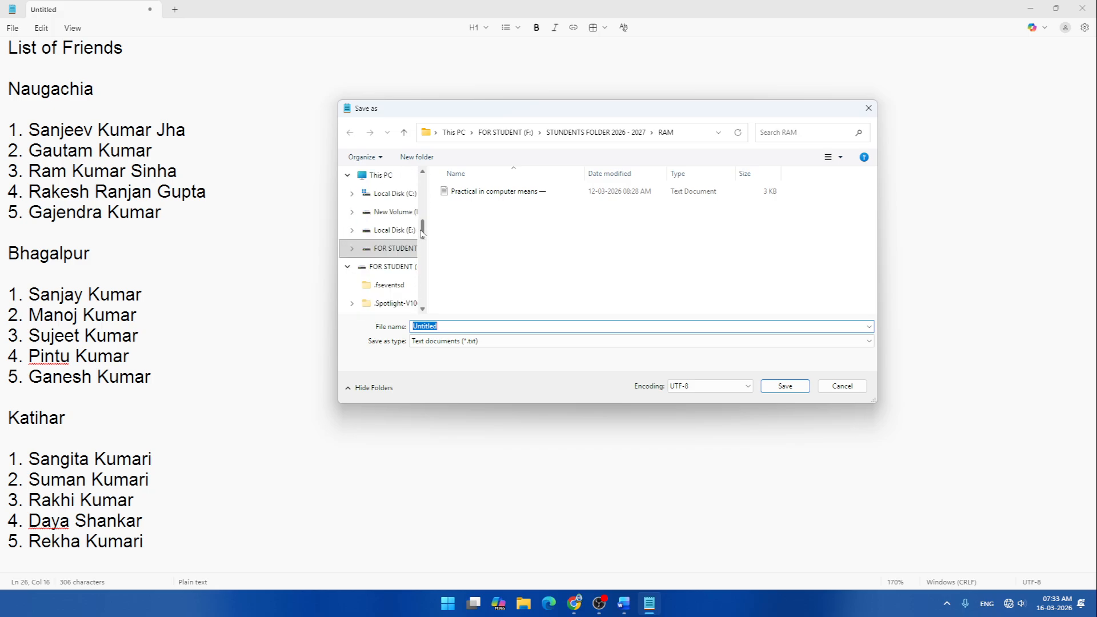
- Browse Local Disk (C:), then return to This PC to list all drives
{"action": "left_click", "coordinate": [389, 194]}
{"action": "key", "text": "Down"}
{"action": "key", "text": "Down"}
{"action": "key", "text": "Up"}
{"action": "key", "text": "Up"}
{"action": "key", "text": "Up"}
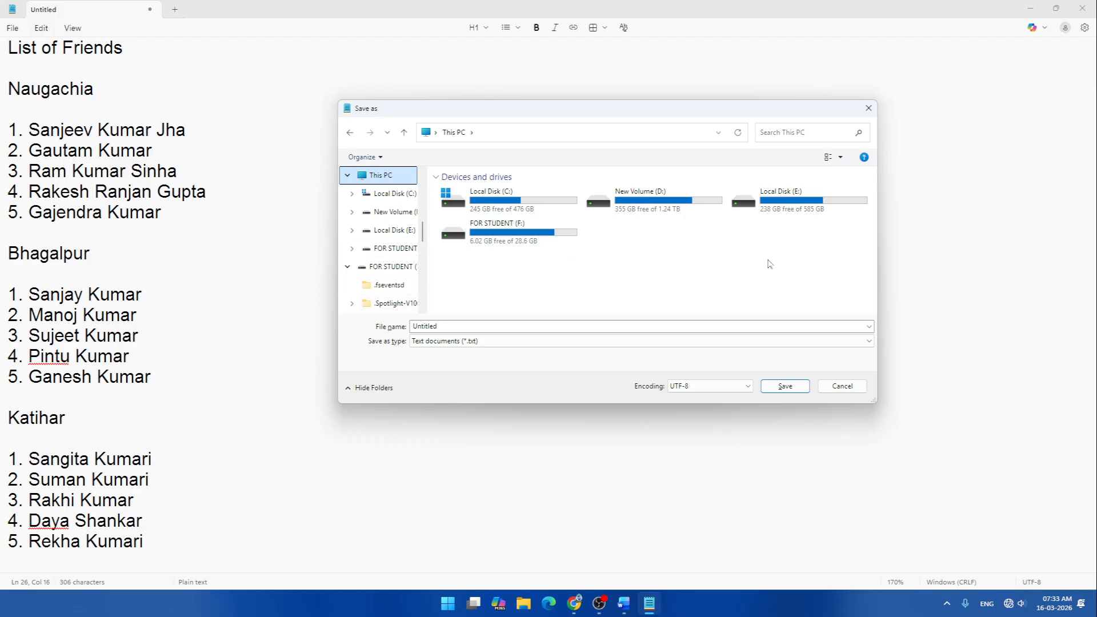
{"action": "key", "text": "Tab"}
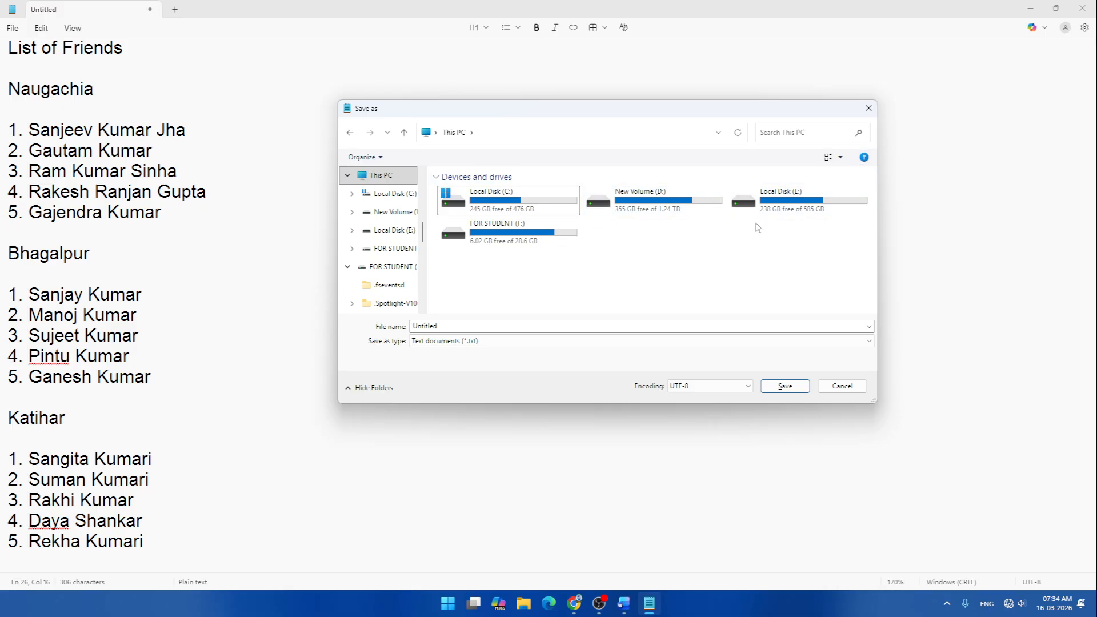
- Open the FOR STUDENT (F:) drive and enter STUNDENTS FOLDER 2026 - 2027
{"action": "double_click", "coordinate": [502, 234]}
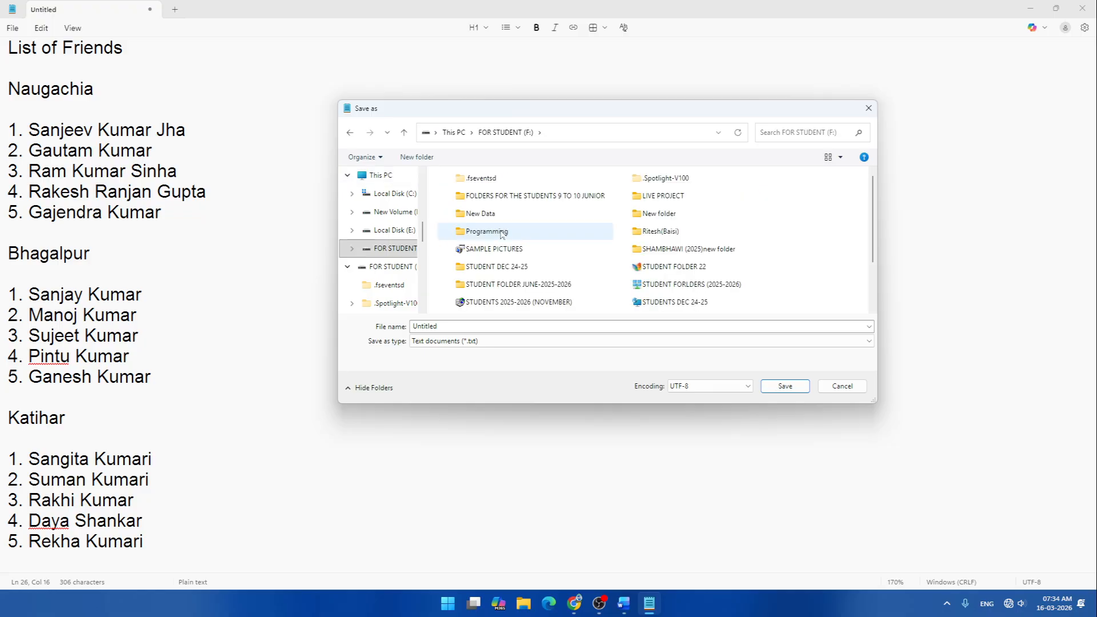
{"action": "key", "text": "s"}
{"action": "key", "text": "s"}
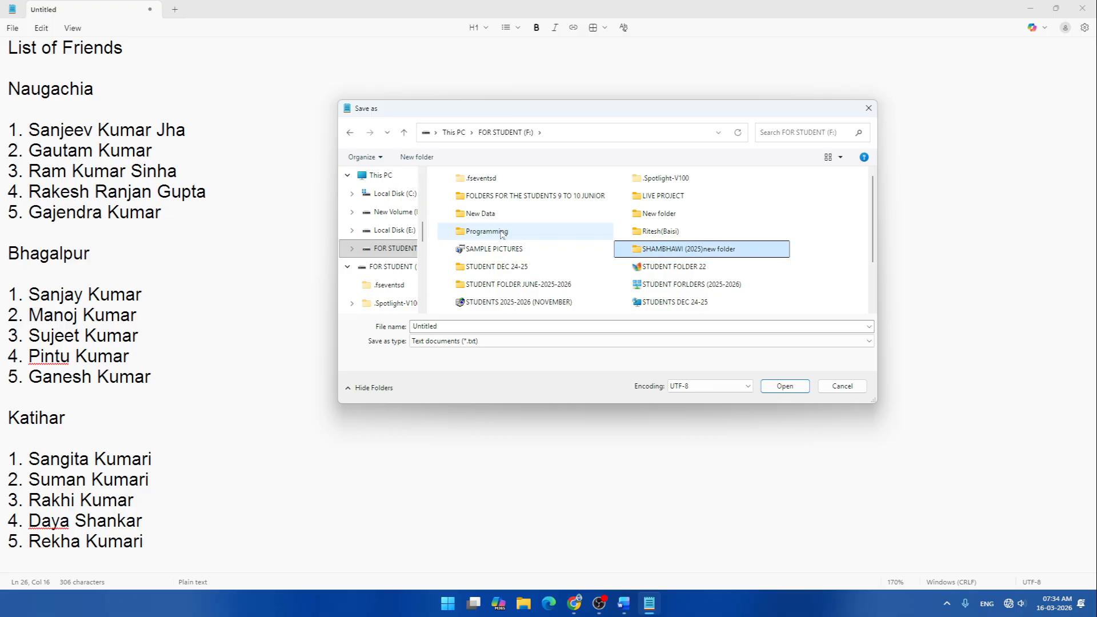
{"action": "key", "text": "f"}
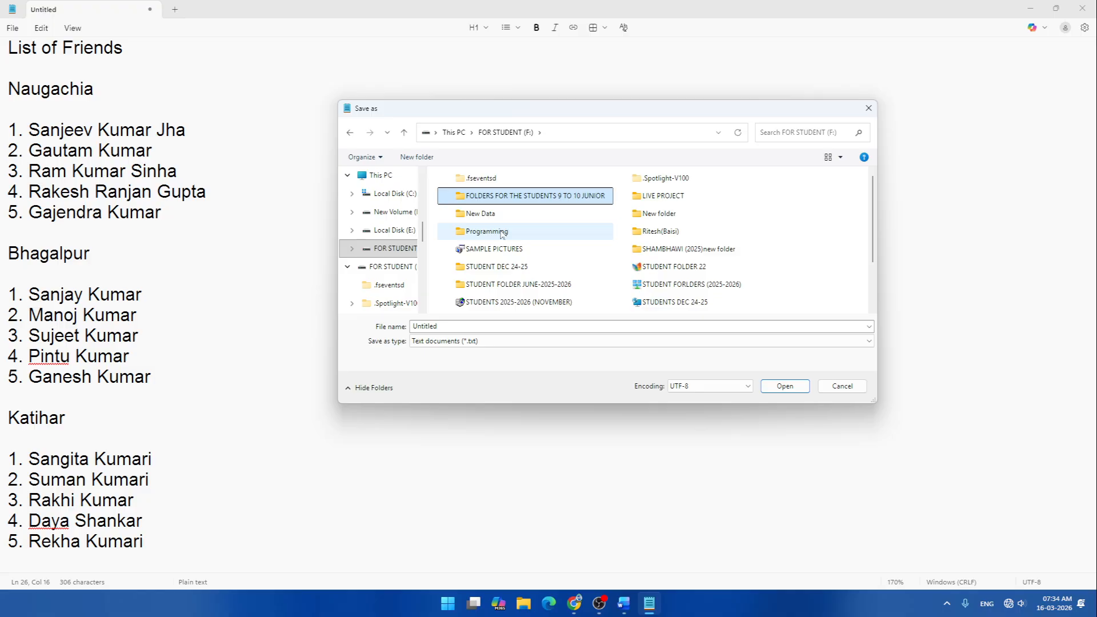
{"action": "left_click", "coordinate": [494, 252]}
{"action": "key", "text": "s"}
{"action": "key", "text": "s"}
{"action": "key", "text": "s"}
{"action": "key", "text": "s"}
{"action": "key", "text": "s"}
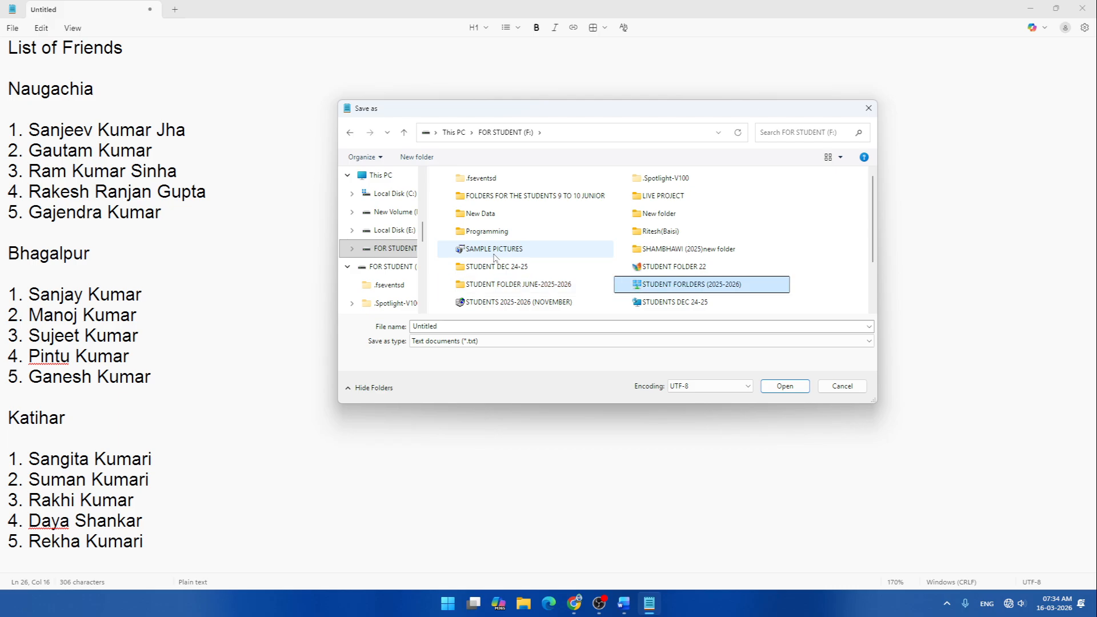
{"action": "key", "text": "s"}
{"action": "key", "text": "s"}
{"action": "key", "text": "s"}
{"action": "key", "text": "s"}
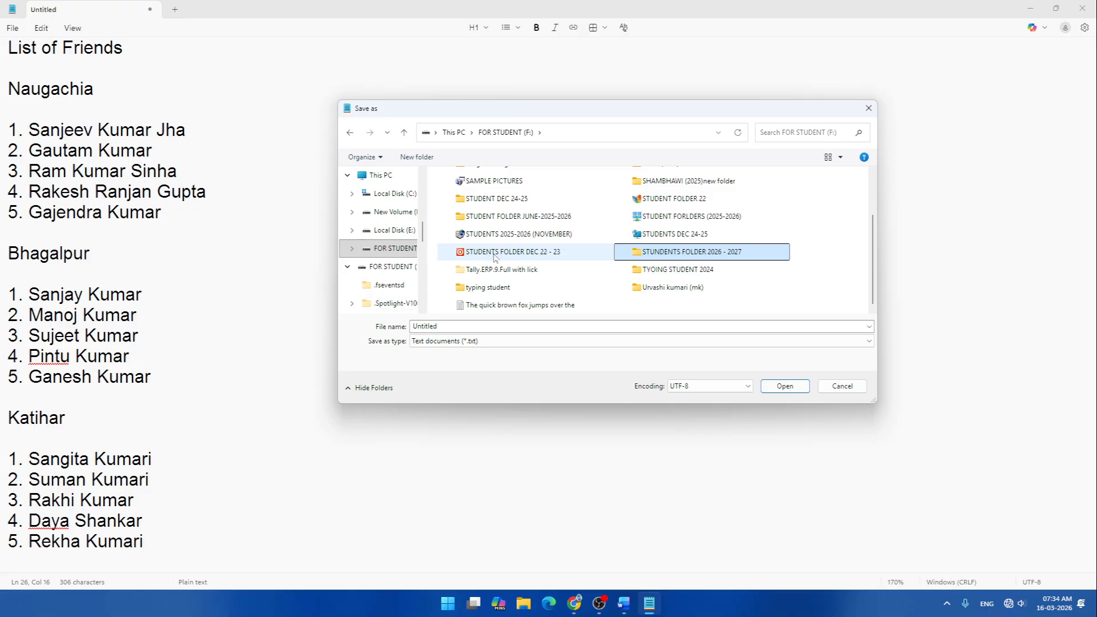
{"action": "key", "text": "Return"}
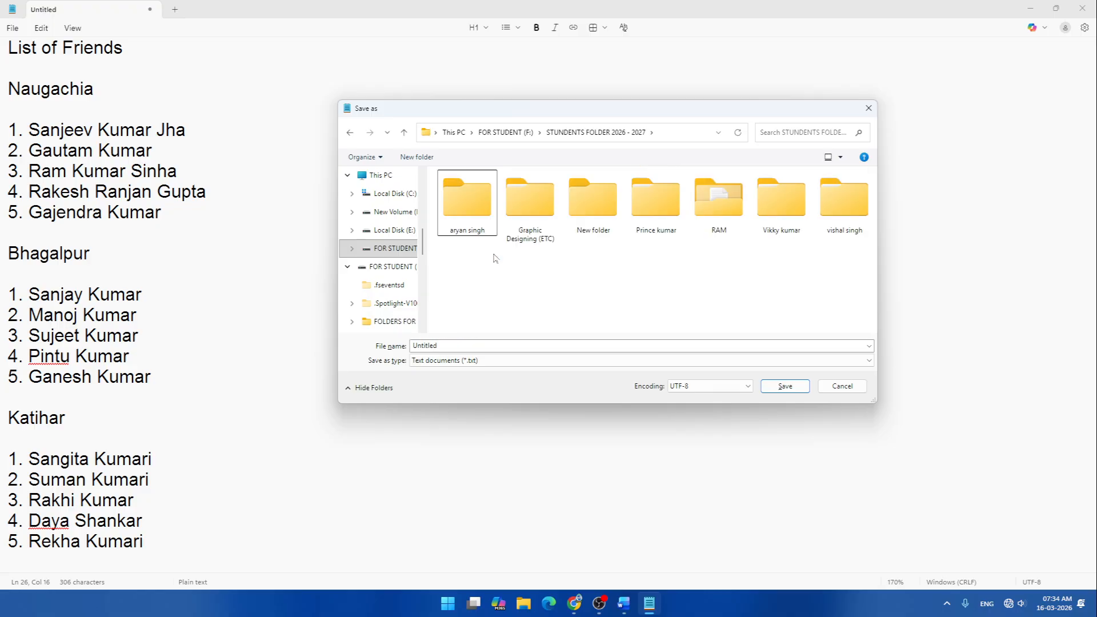
{"action": "left_click", "coordinate": [840, 158]}
{"action": "left_click", "coordinate": [870, 217]}
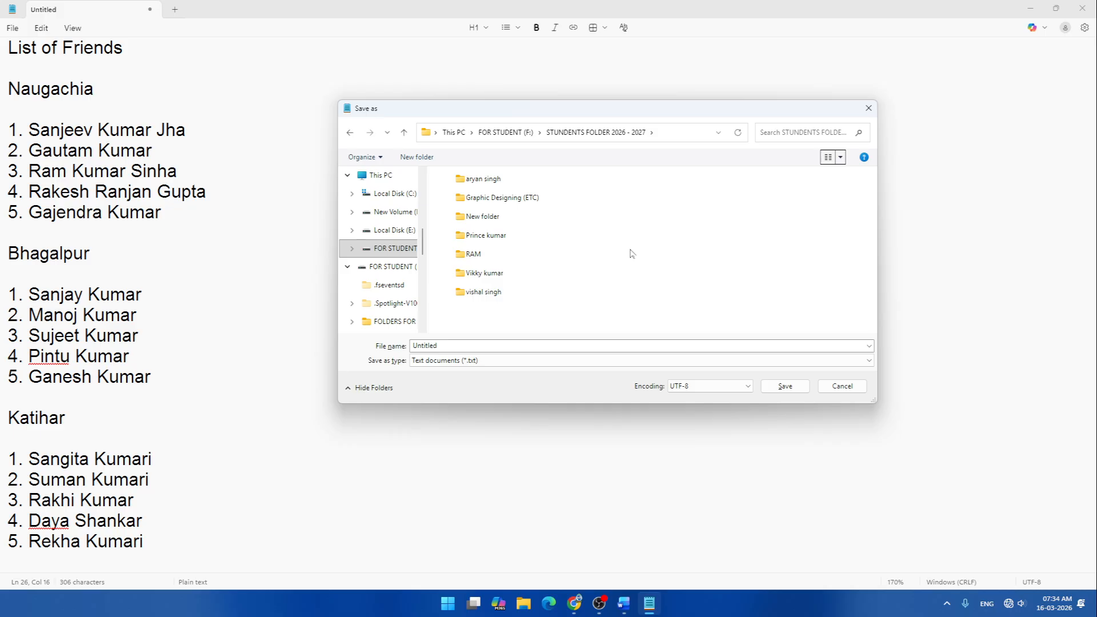
{"action": "left_click", "coordinate": [518, 206]}
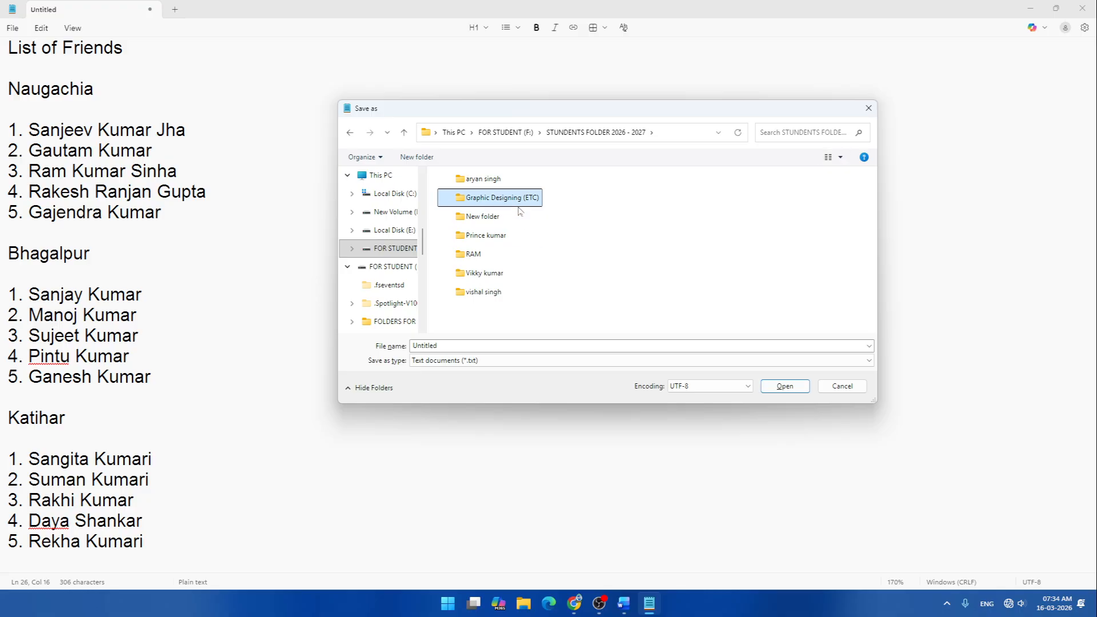
{"action": "key", "text": "r"}
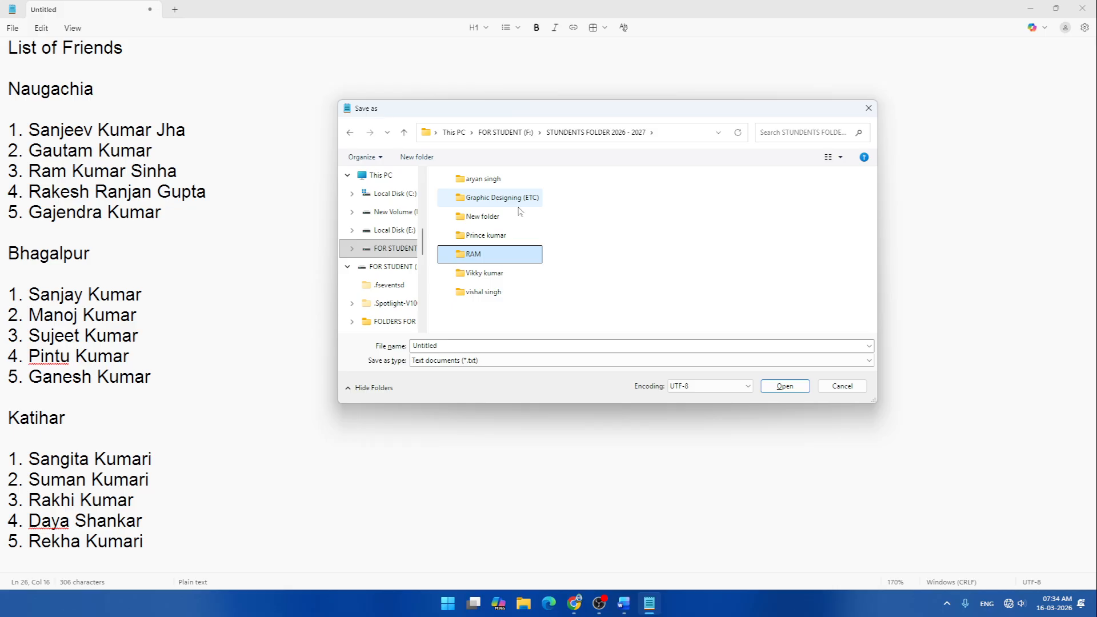
{"action": "key", "text": "Down"}
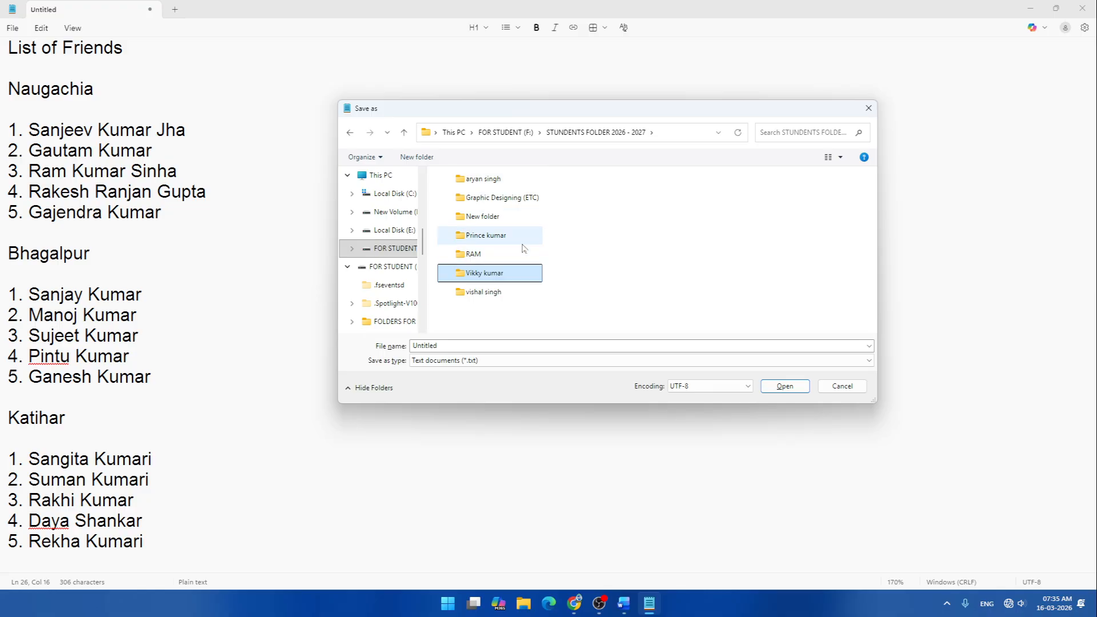
- Turn on the screen Magnifier with Win+Plus
{"action": "key", "text": "super"}
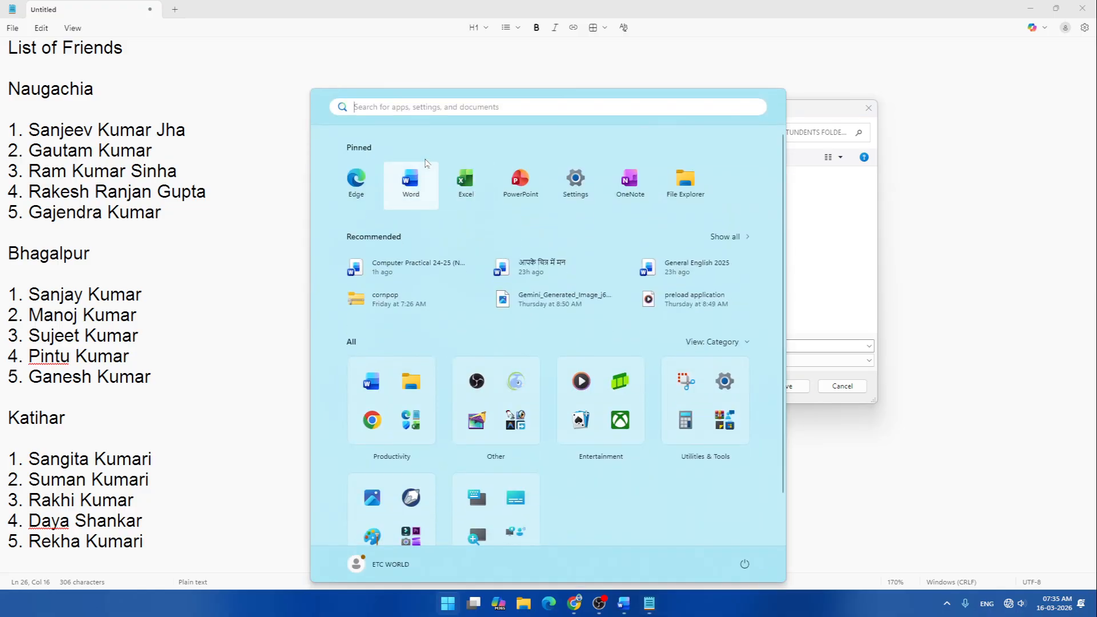
{"action": "left_click", "coordinate": [1044, 143]}
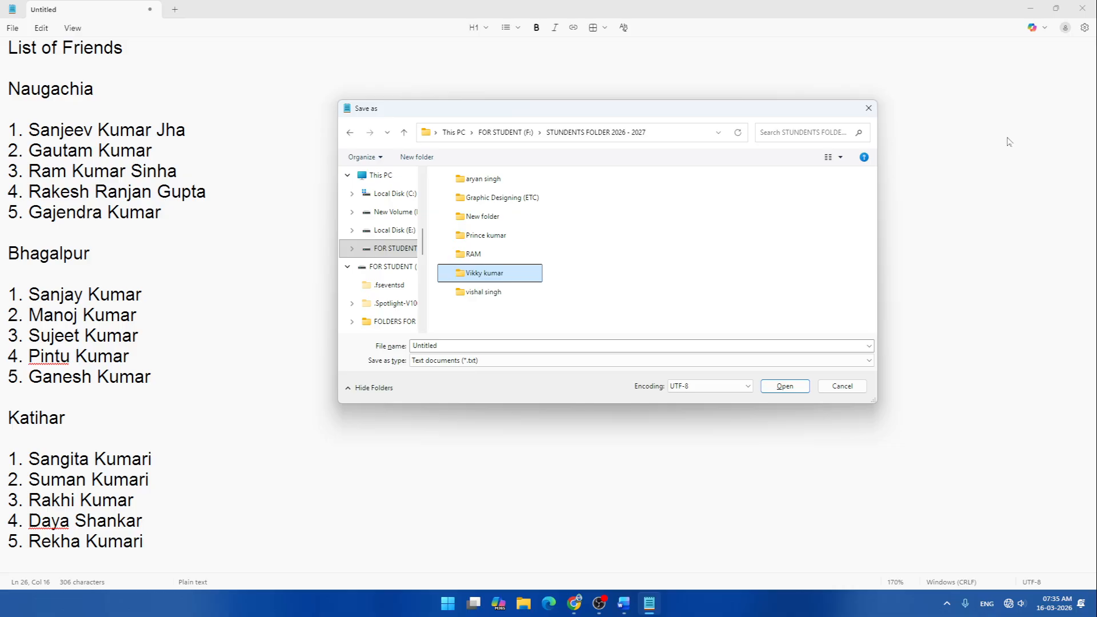
{"action": "key", "text": "super+plus"}
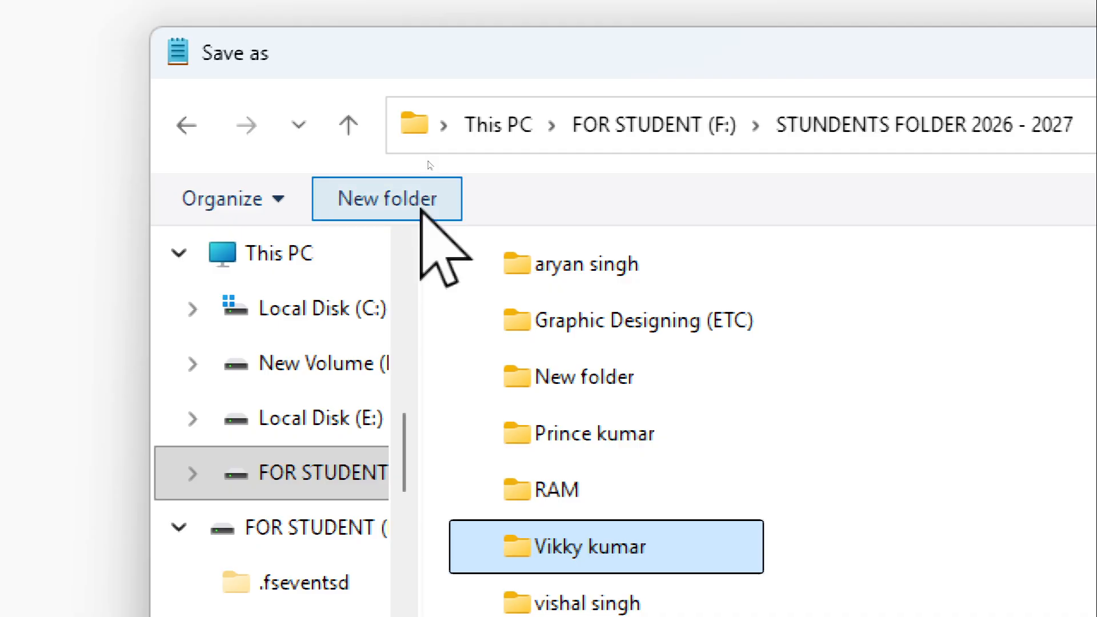
- Create a folder with the default name New folder (2), then select it and delete it
{"action": "left_click", "coordinate": [420, 207]}
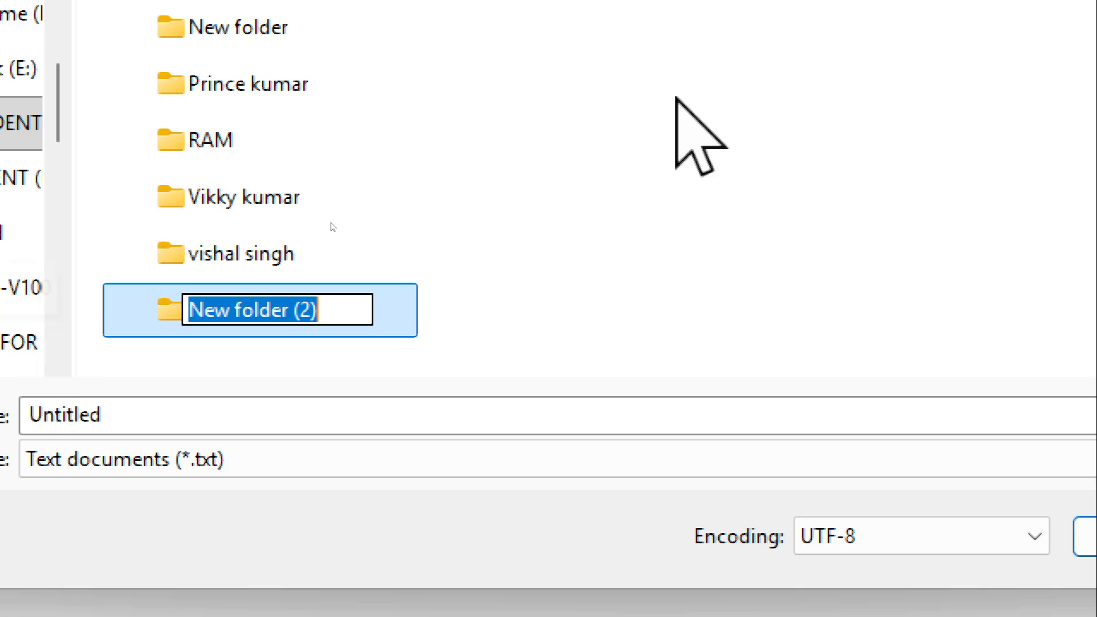
{"action": "left_click", "coordinate": [502, 324]}
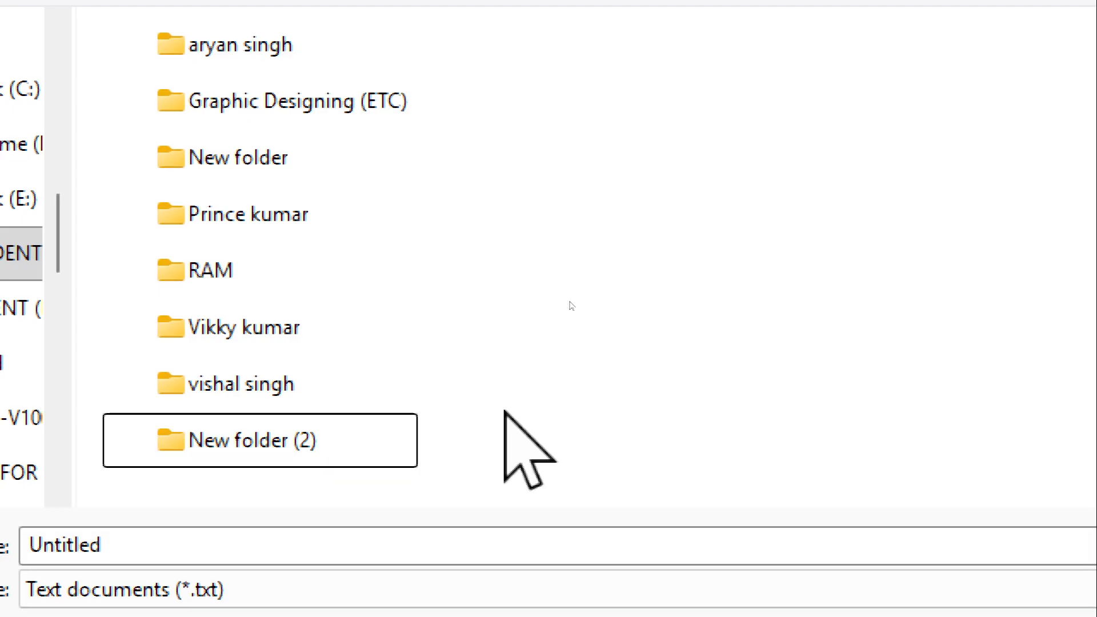
{"action": "left_click", "coordinate": [207, 437]}
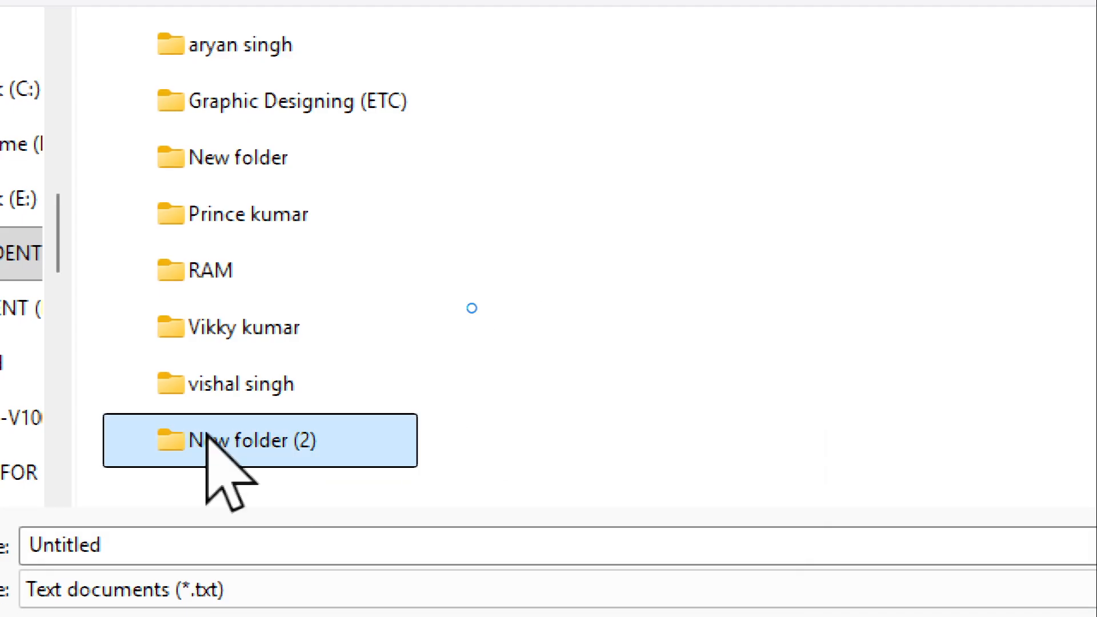
{"action": "key", "text": "Delete"}
- Confirm deleting New folder (2), reopen Save As, and go to This PC's drives
{"action": "left_click", "coordinate": [562, 505]}
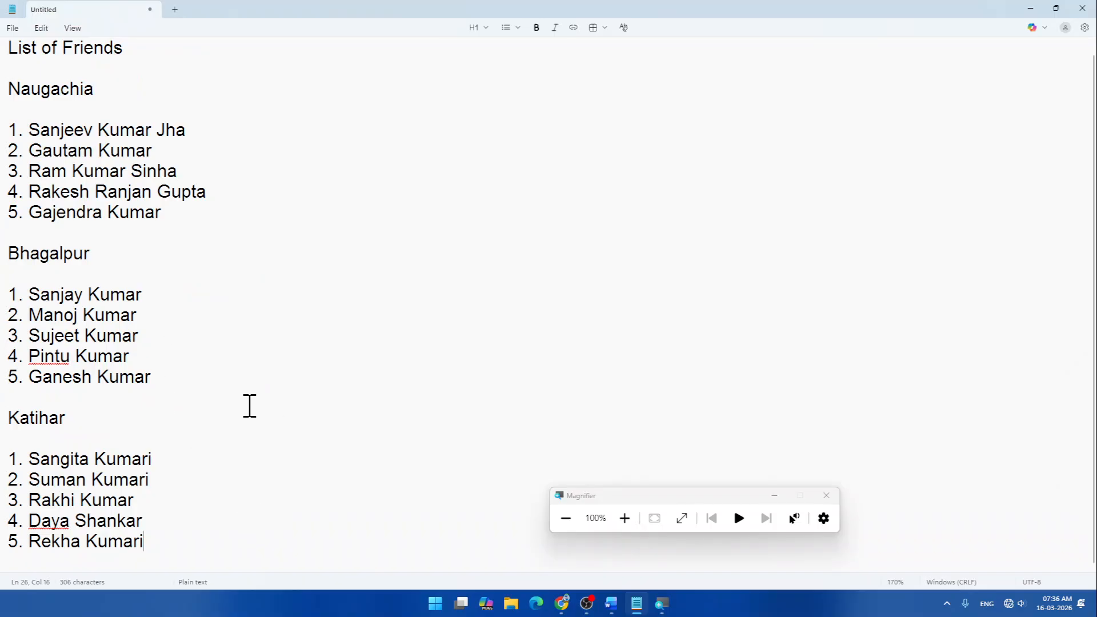
{"action": "key", "text": "ctrl+s"}
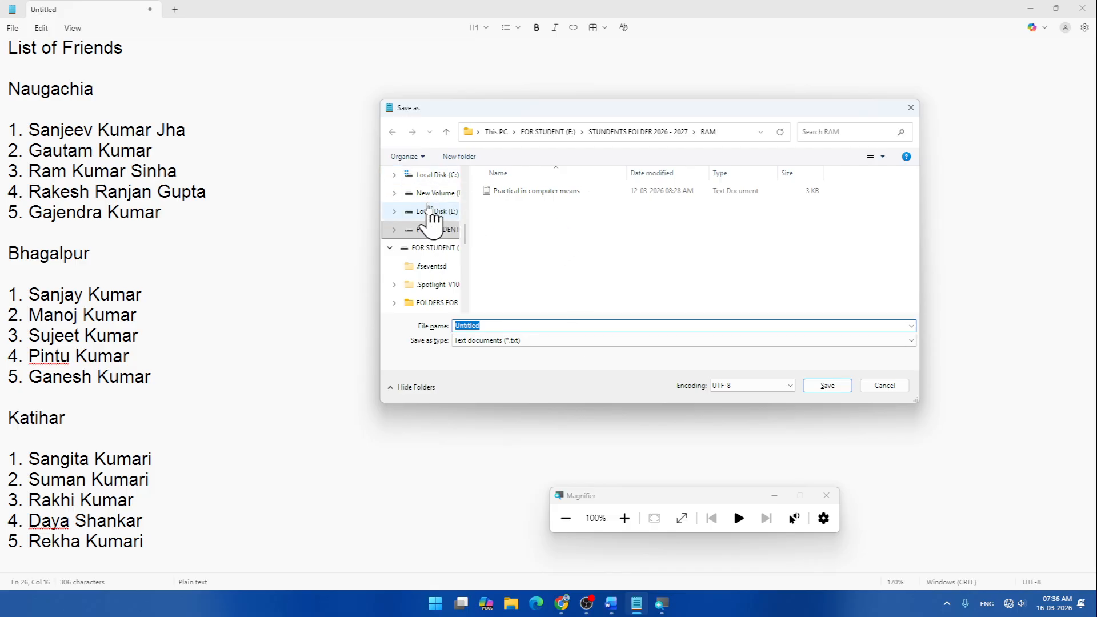
{"action": "scroll", "coordinate": [432, 243], "scroll_direction": "up", "scroll_amount": 5}
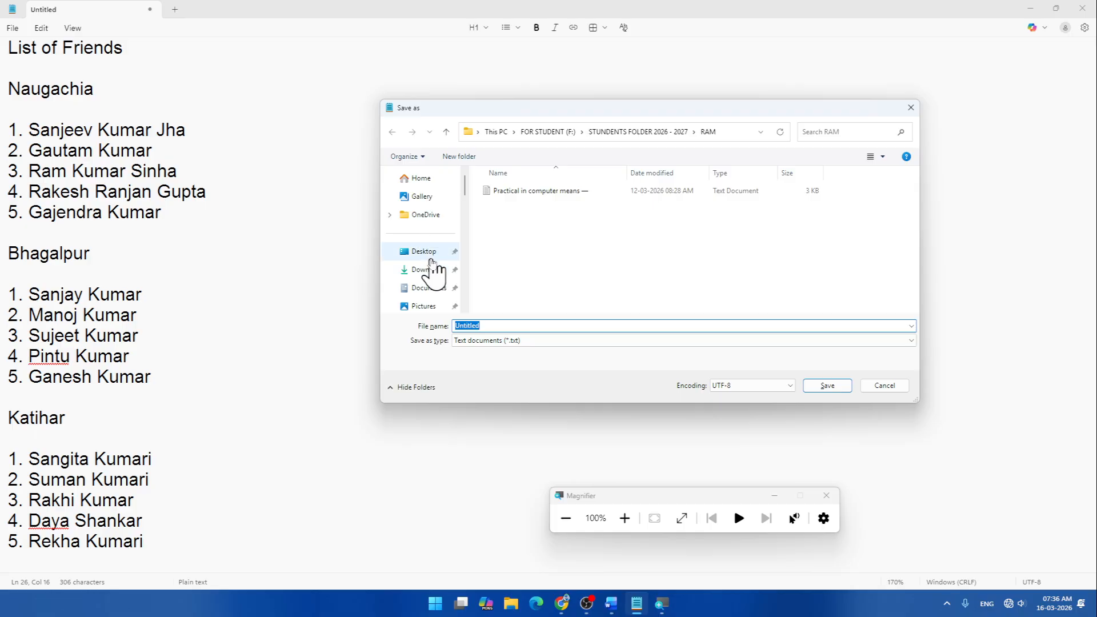
{"action": "scroll", "coordinate": [430, 256], "scroll_direction": "down", "scroll_amount": 10}
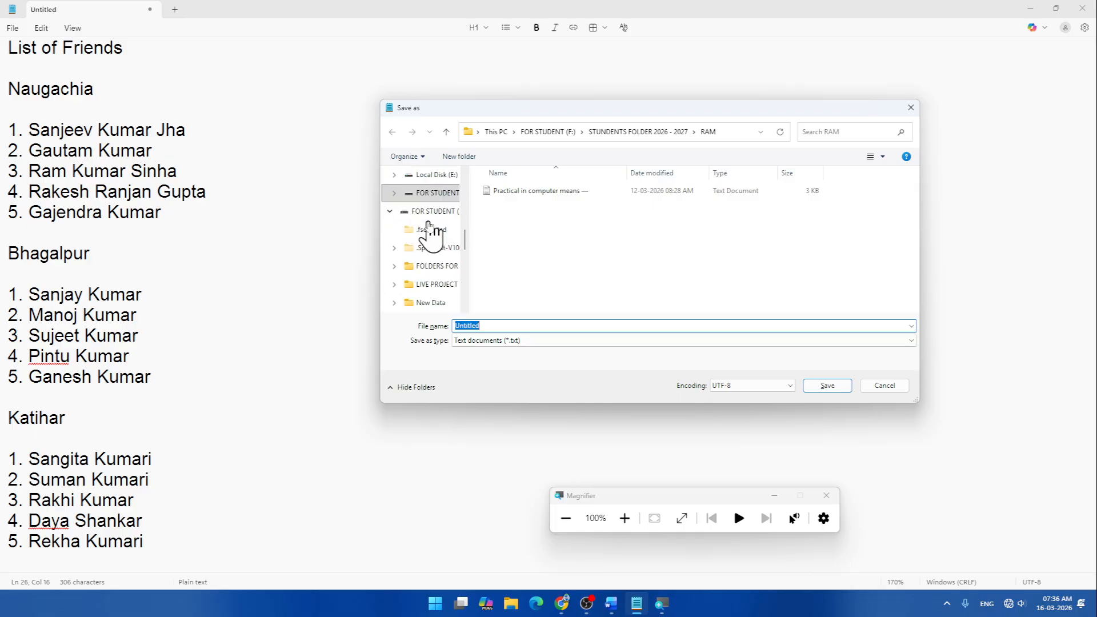
{"action": "scroll", "coordinate": [431, 226], "scroll_direction": "up", "scroll_amount": 6}
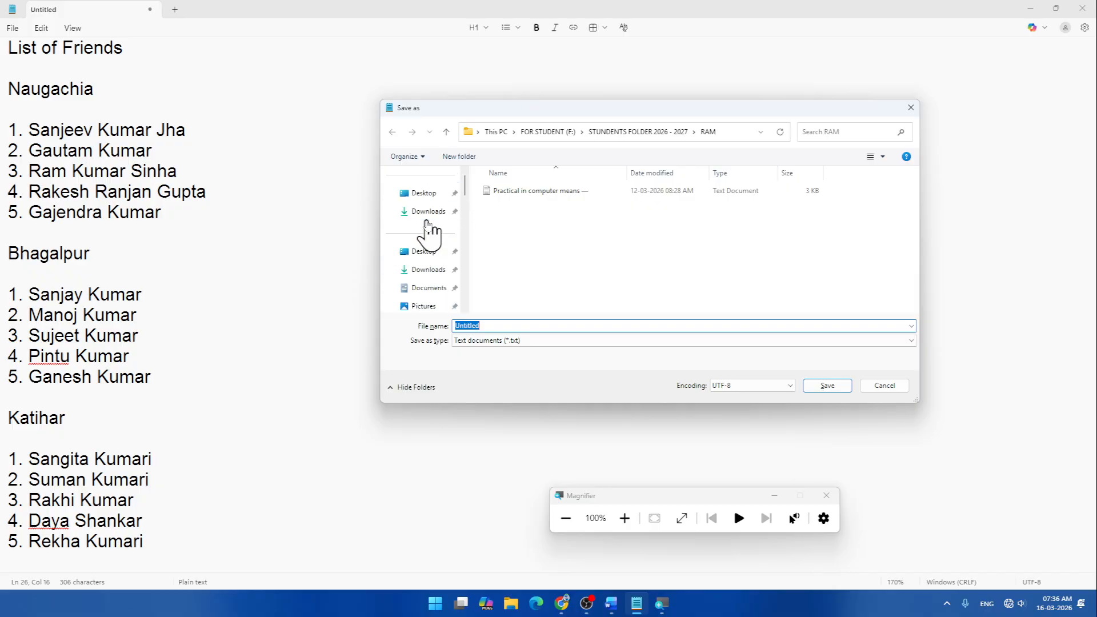
{"action": "scroll", "coordinate": [430, 231], "scroll_direction": "down", "scroll_amount": 8}
{"action": "scroll", "coordinate": [429, 234], "scroll_direction": "up", "scroll_amount": 3}
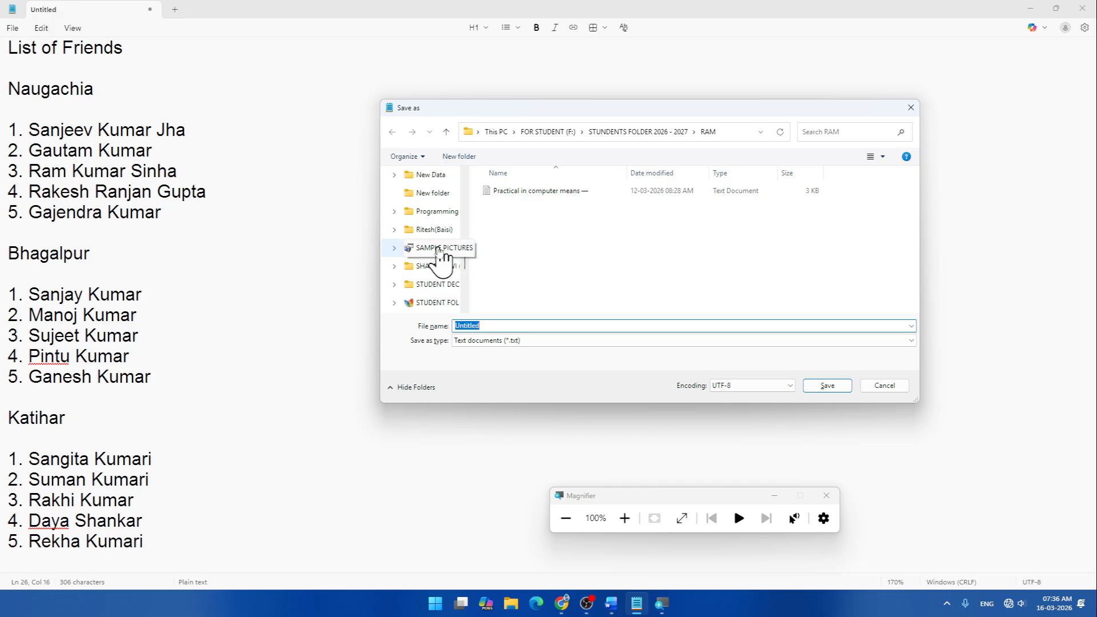
{"action": "scroll", "coordinate": [443, 254], "scroll_direction": "up", "scroll_amount": 5}
{"action": "left_click", "coordinate": [431, 215]}
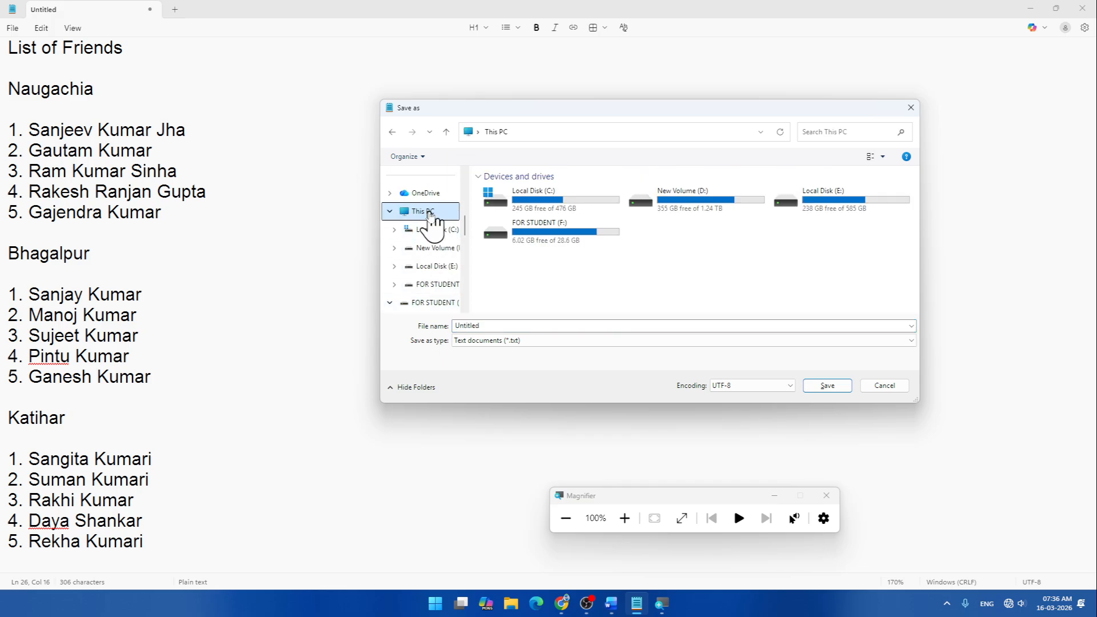
- Open FOR STUDENT (F:) again and enter STUNDENTS FOLDER 2026 - 2027
{"action": "left_click", "coordinate": [566, 236]}
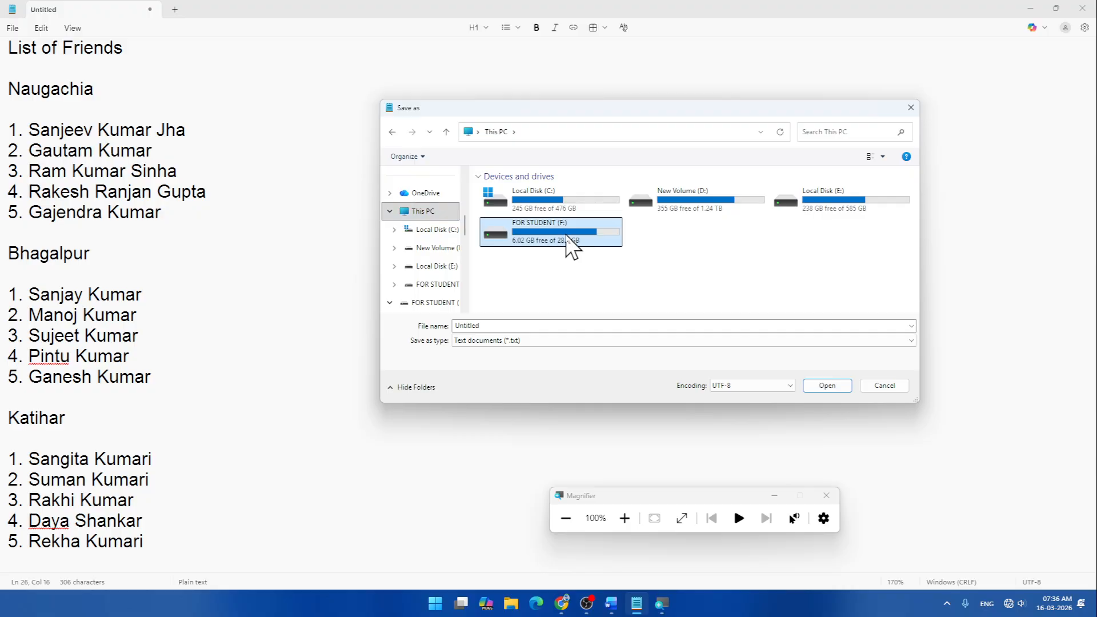
{"action": "double_click", "coordinate": [565, 235]}
{"action": "key", "text": "s"}
{"action": "key", "text": "s"}
{"action": "key", "text": "s"}
{"action": "key", "text": "s"}
{"action": "key", "text": "s"}
{"action": "key", "text": "s"}
{"action": "key", "text": "s"}
{"action": "key", "text": "s"}
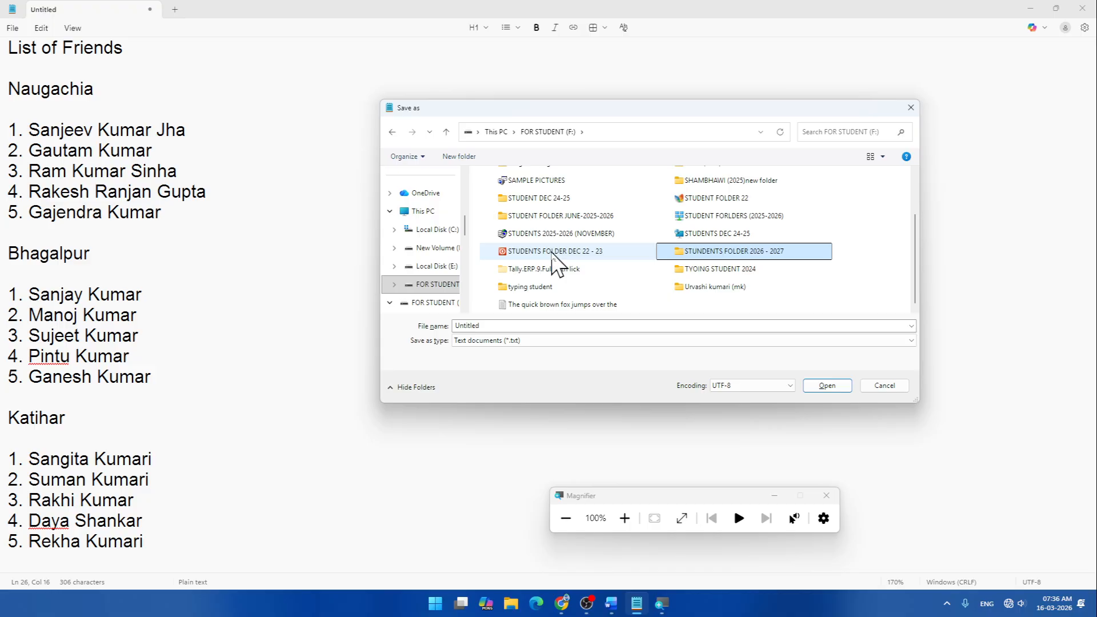
{"action": "key", "text": "Return"}
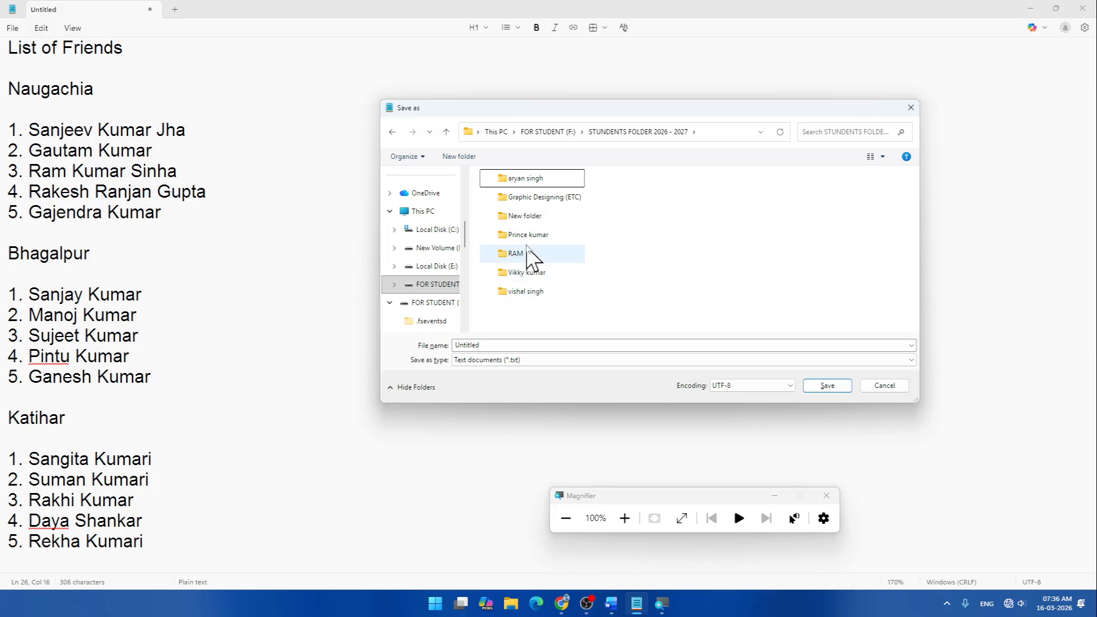
- Create a new folder named SHARAN (ETC) and open it
{"action": "left_click", "coordinate": [458, 158]}
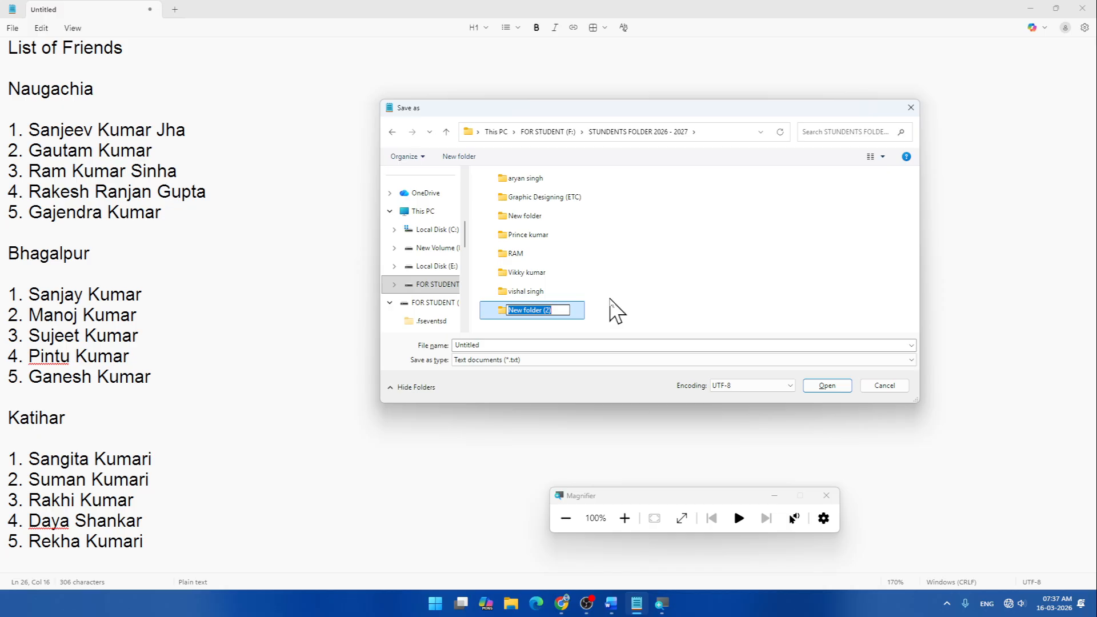
{"action": "key", "text": "BackSpace"}
{"action": "type", "text": "SHARAN ("}
{"action": "type", "text": "et"}
{"action": "key", "text": "BackSpace"}
{"action": "key", "text": "BackSpace"}
{"action": "type", "text": "ET)"}
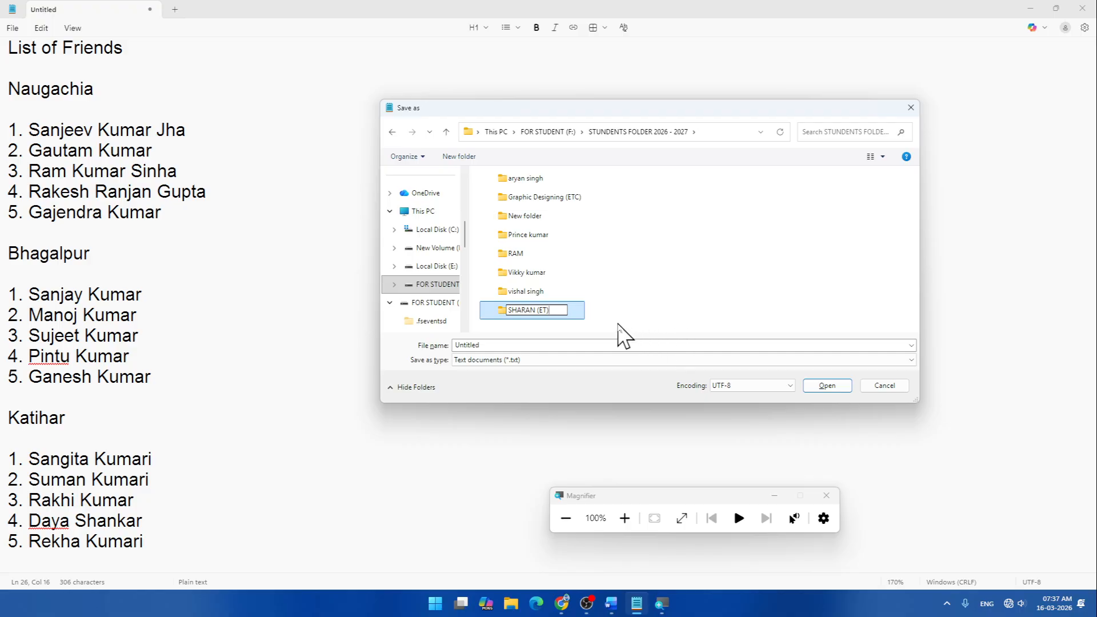
{"action": "key", "text": "BackSpace"}
{"action": "type", "text": "C)"}
{"action": "left_click", "coordinate": [795, 221]}
{"action": "left_click", "coordinate": [500, 313]}
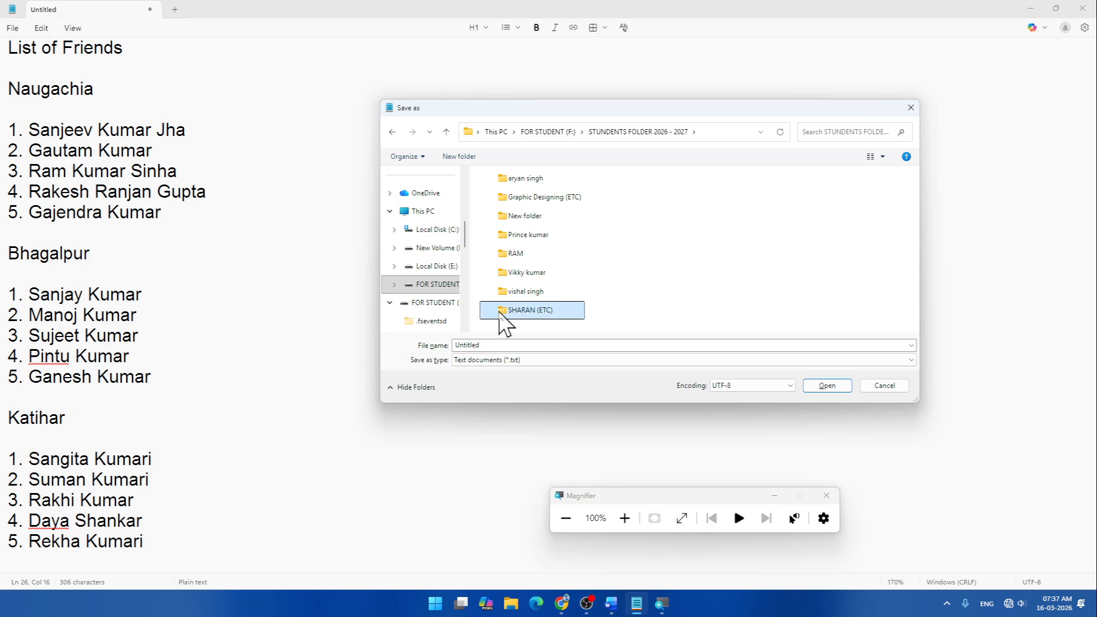
{"action": "double_click", "coordinate": [501, 313]}
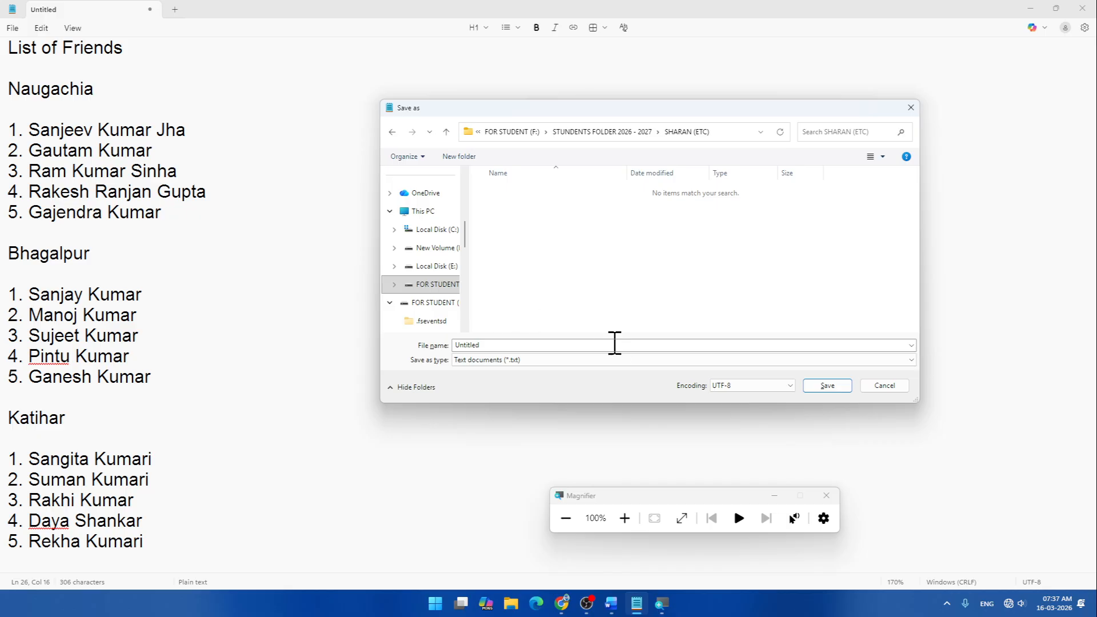
- Replace the Untitled file name with LIST OF FRIENDS and save
{"action": "double_click", "coordinate": [506, 345]}
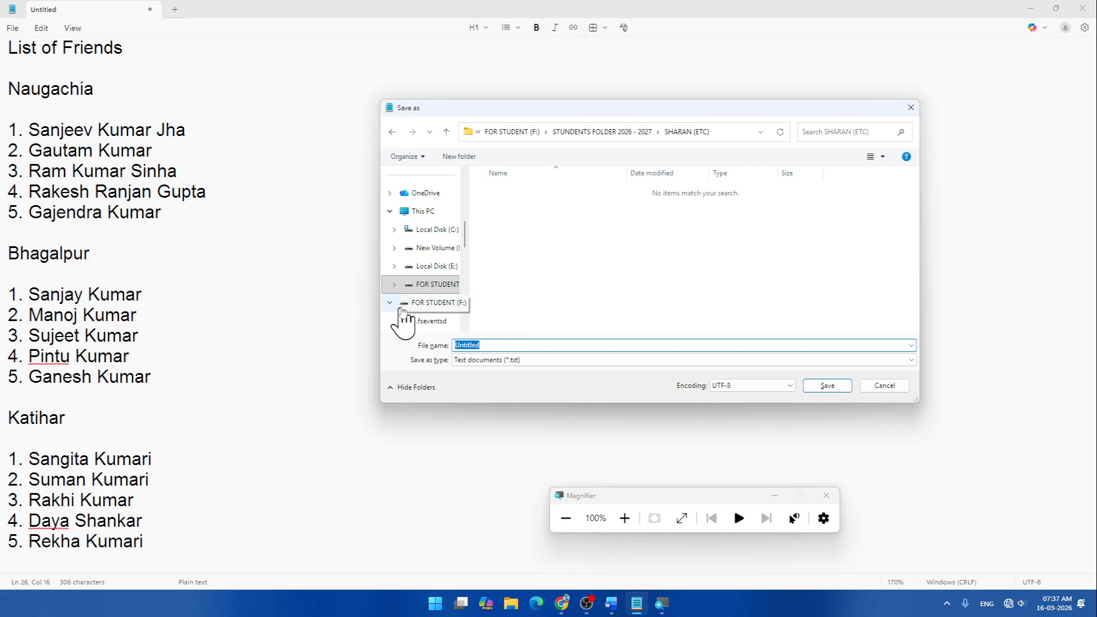
{"action": "key", "text": "BackSpace"}
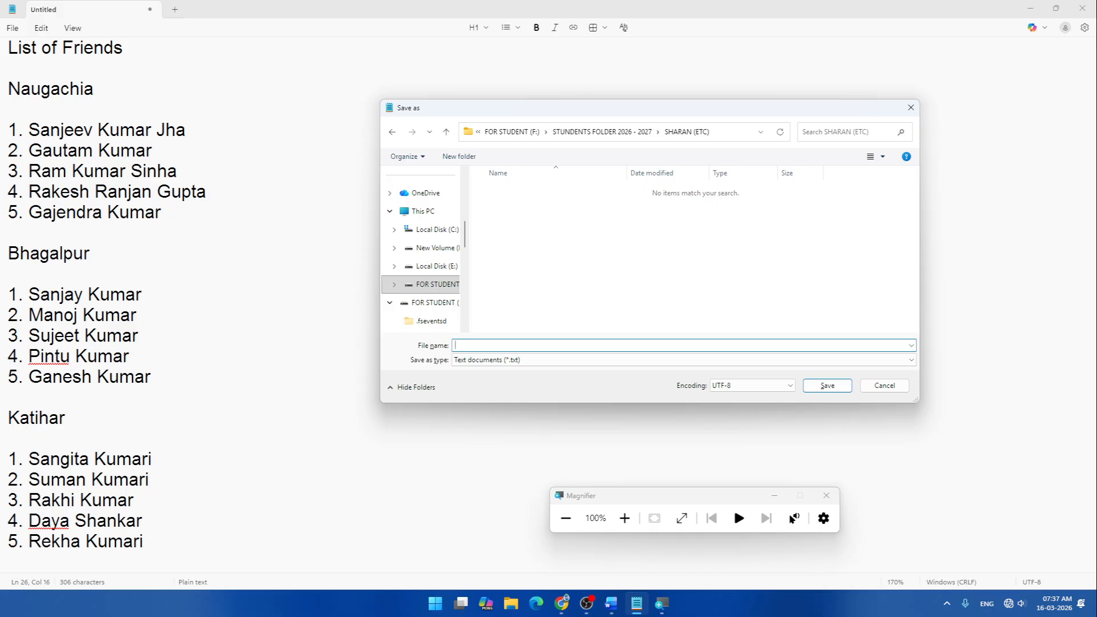
{"action": "type", "text": "LIST OF FRIENDS"}
{"action": "left_click", "coordinate": [833, 385]}
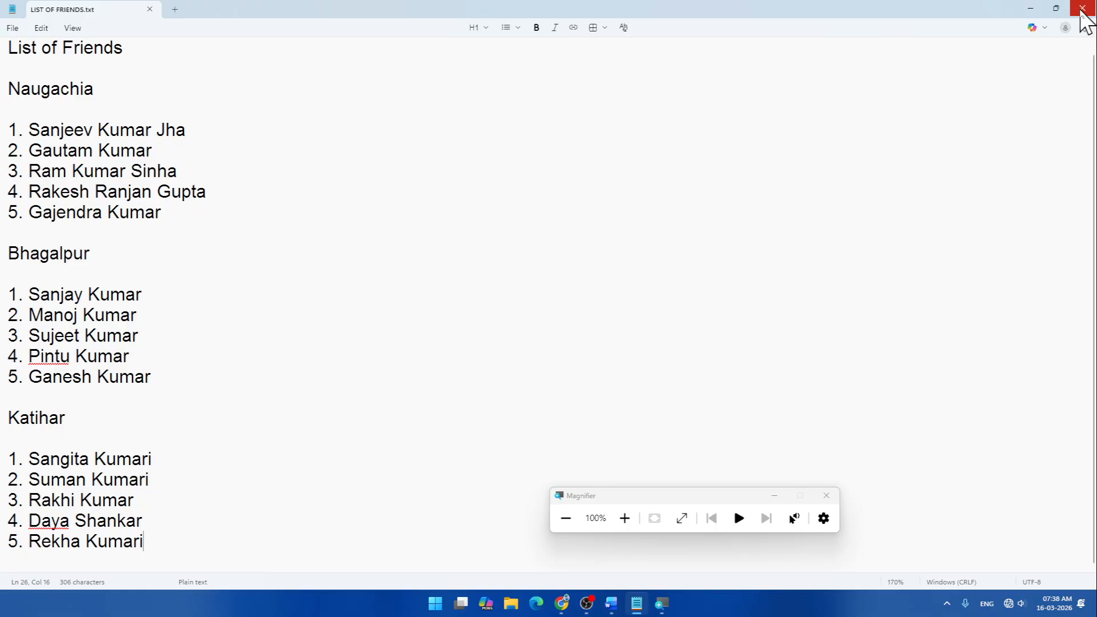
- Close Notepad and Magnifier, then relaunch Notepad from the Start search
{"action": "left_click", "coordinate": [1082, 8]}
{"action": "left_click", "coordinate": [826, 495]}
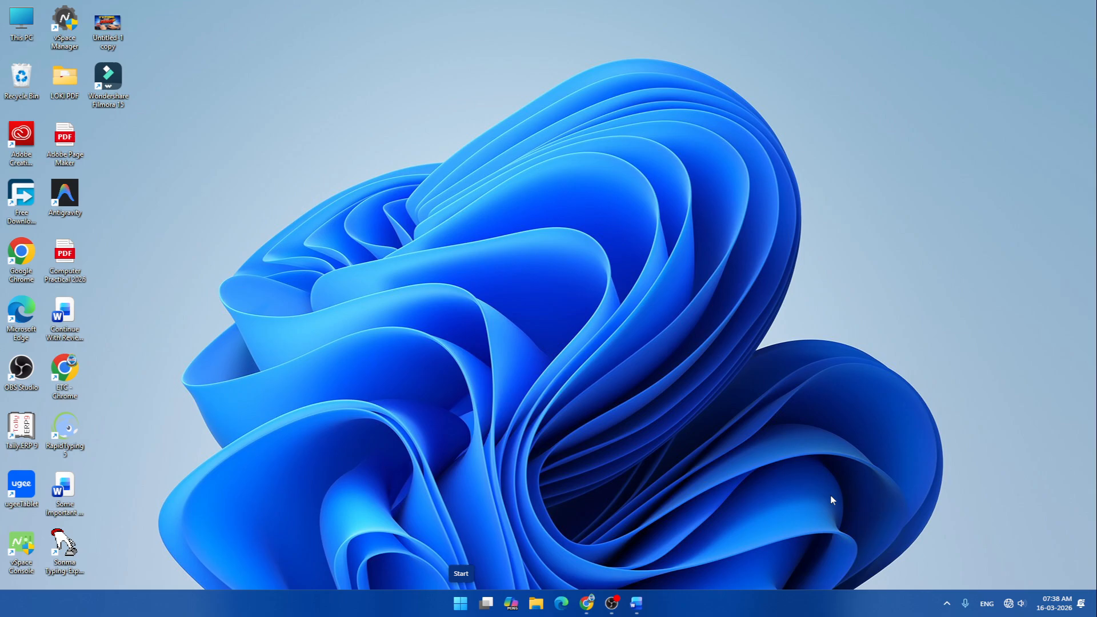
{"action": "key", "text": "super"}
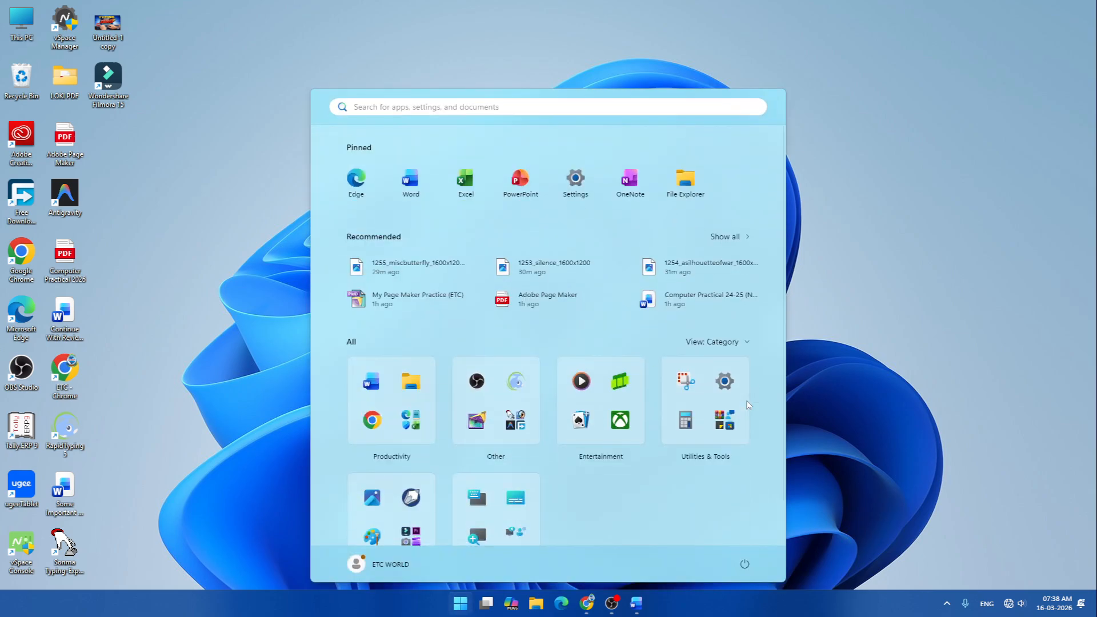
{"action": "type", "text": "NO"}
{"action": "key", "text": "Return"}
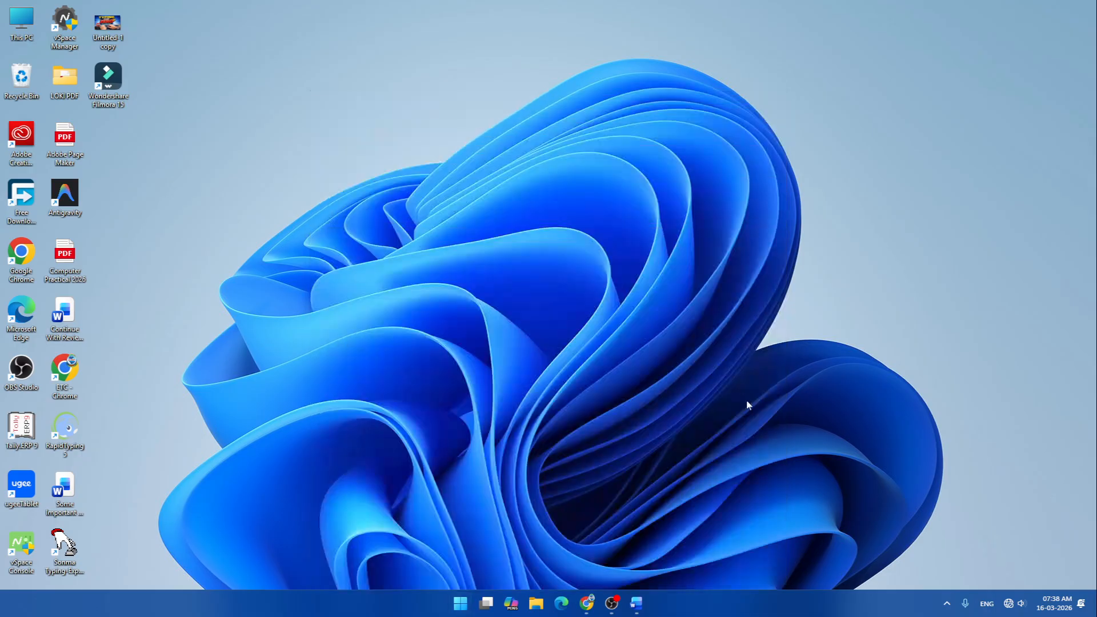
- Maximize Notepad, add an empty tab and close the LIST OF FRIENDS.txt tab
{"action": "left_click", "coordinate": [770, 31]}
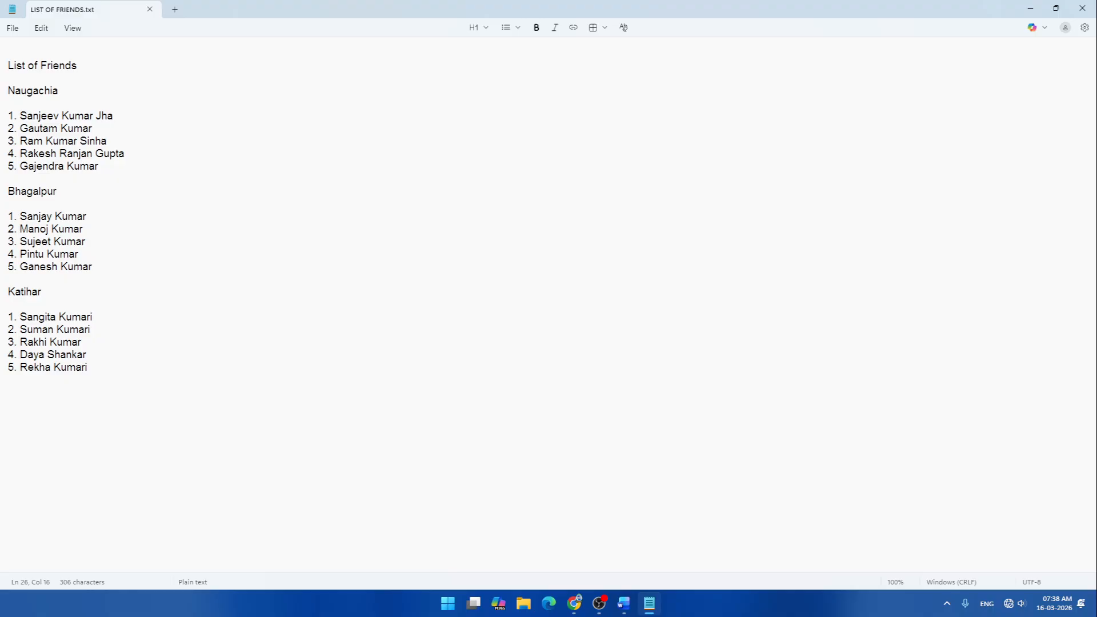
{"action": "key", "text": "ctrl+n"}
{"action": "left_click", "coordinate": [151, 10]}
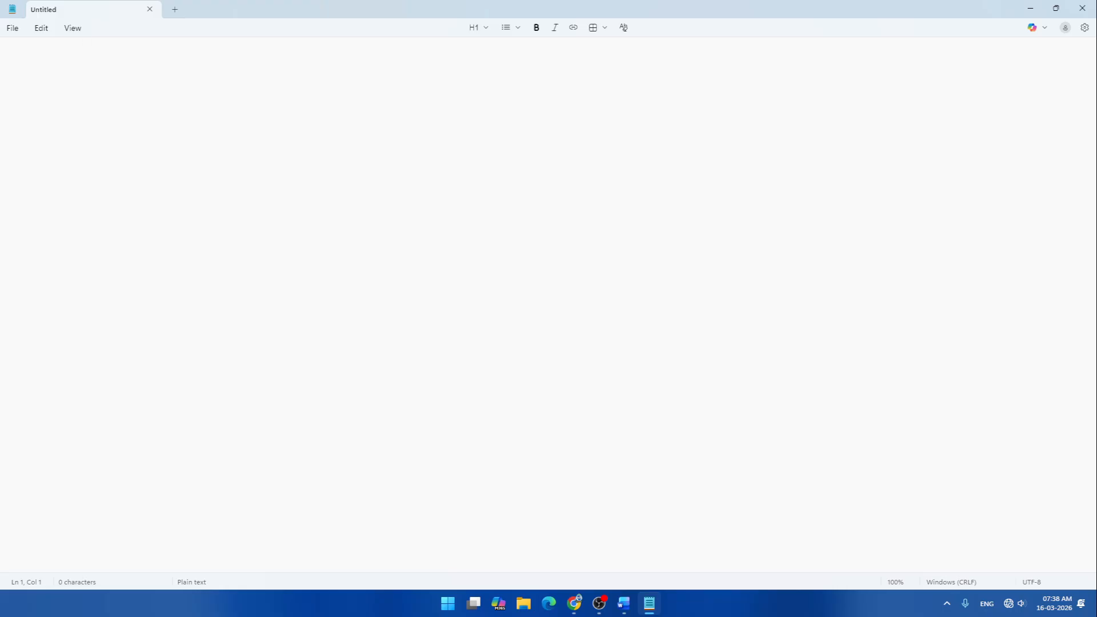
{"action": "left_click", "coordinate": [13, 29]}
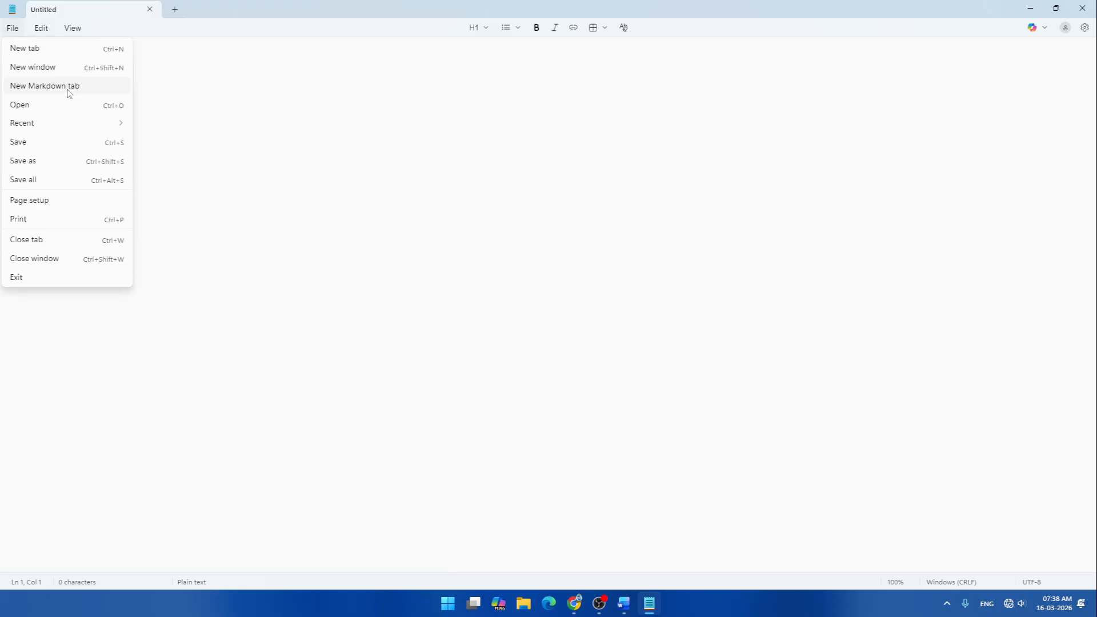
{"action": "mouse_move", "coordinate": [55, 124]}
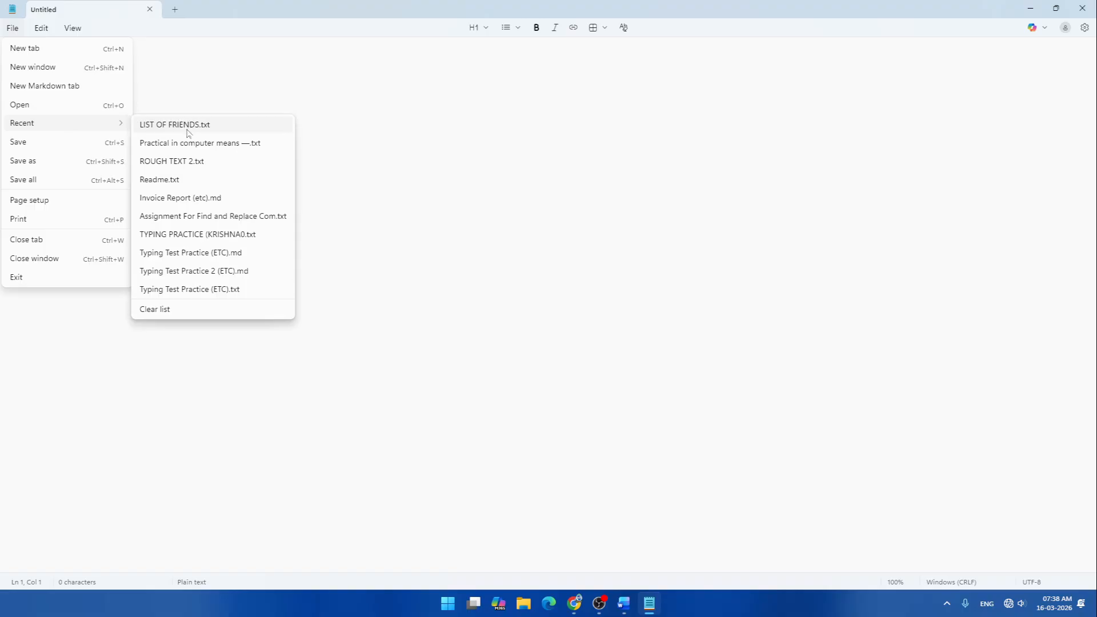
{"action": "left_click", "coordinate": [188, 126]}
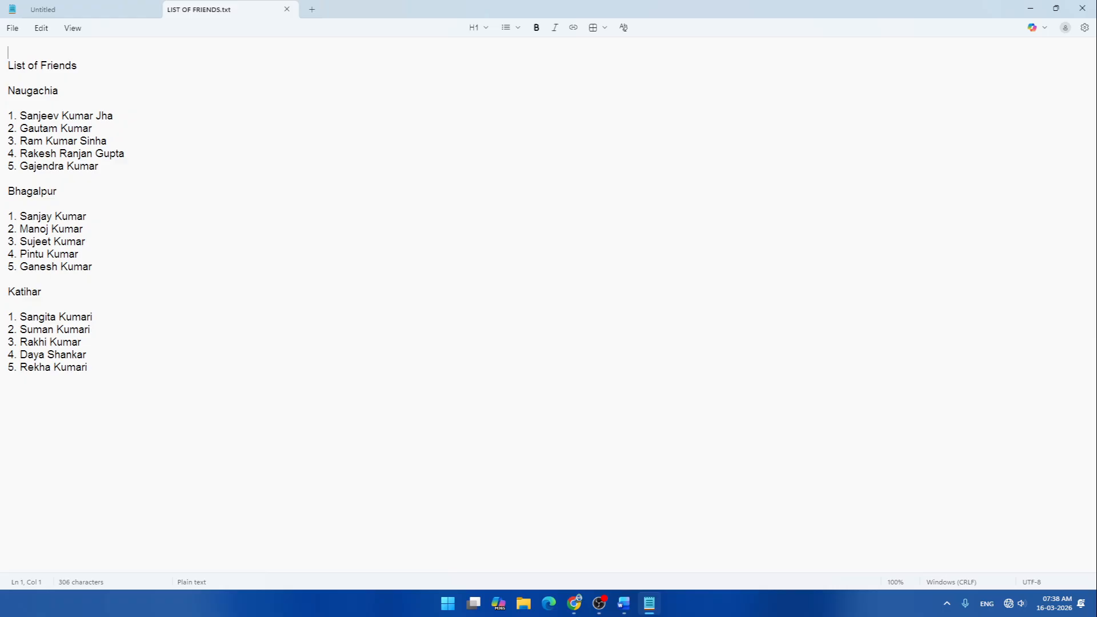
{"action": "left_click", "coordinate": [150, 9]}
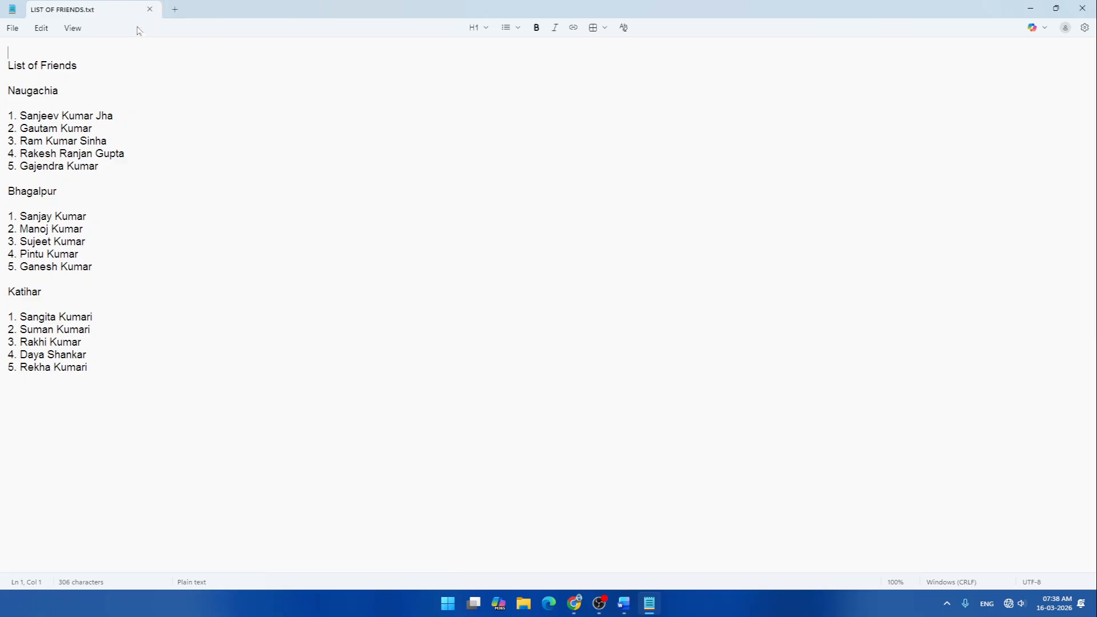
{"action": "left_click", "coordinate": [175, 10]}
{"action": "left_click", "coordinate": [149, 9]}
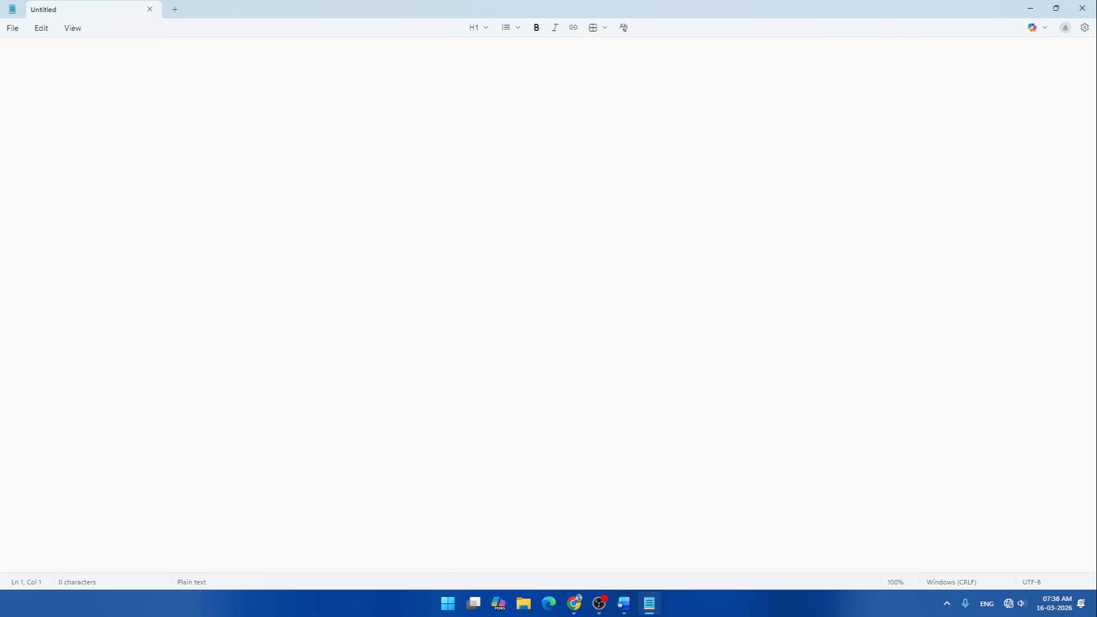
- Bring up the Open dialog from the File menu and browse to the FOR STUDENT (F:) drive
{"action": "left_click", "coordinate": [12, 27]}
{"action": "left_click", "coordinate": [28, 108]}
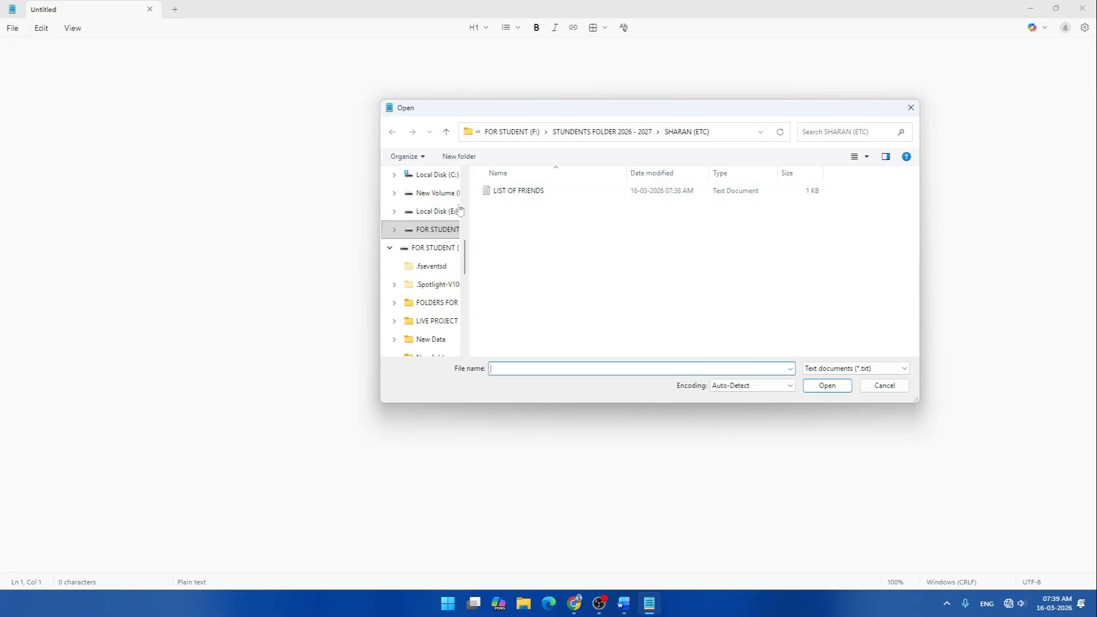
{"action": "scroll", "coordinate": [447, 228], "scroll_direction": "up", "scroll_amount": 5}
{"action": "scroll", "coordinate": [447, 227], "scroll_direction": "down", "scroll_amount": 8}
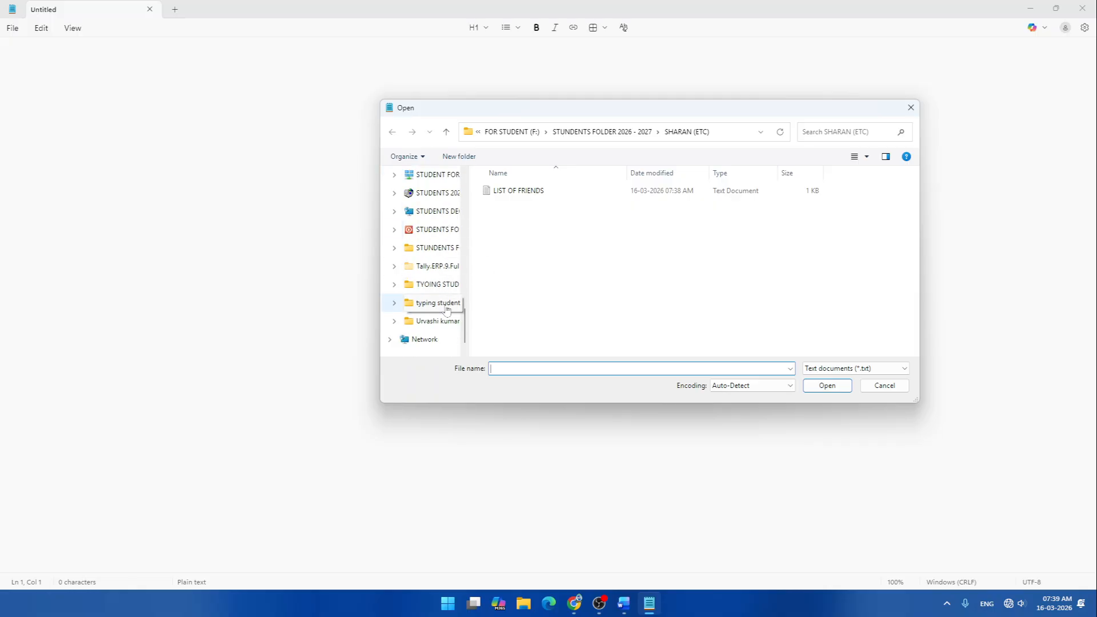
{"action": "scroll", "coordinate": [437, 276], "scroll_direction": "up", "scroll_amount": 10}
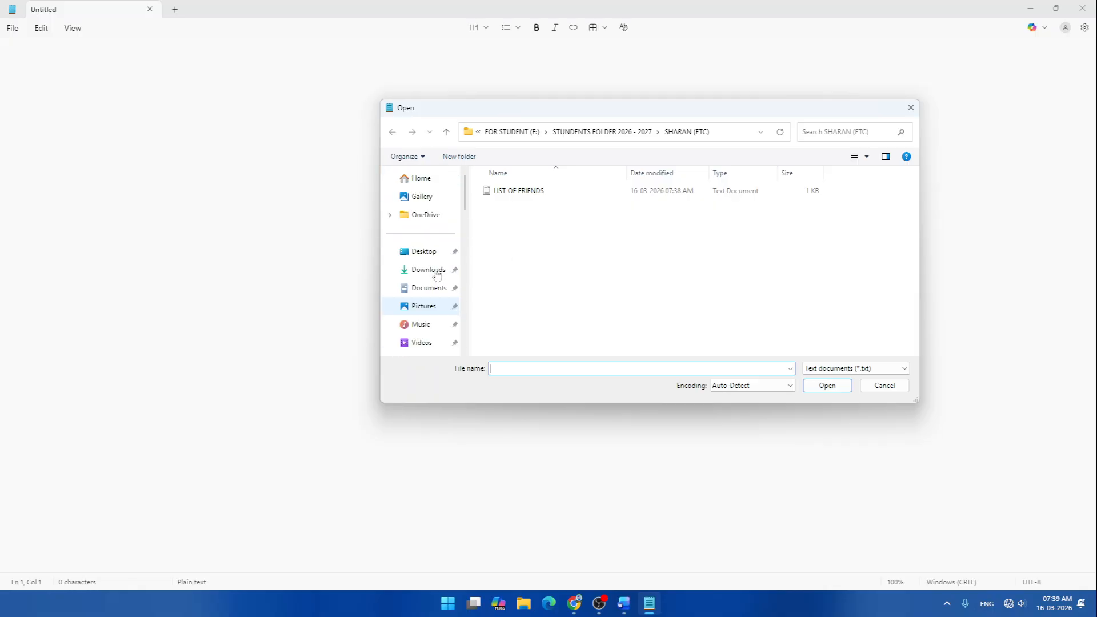
{"action": "scroll", "coordinate": [438, 296], "scroll_direction": "down", "scroll_amount": 5}
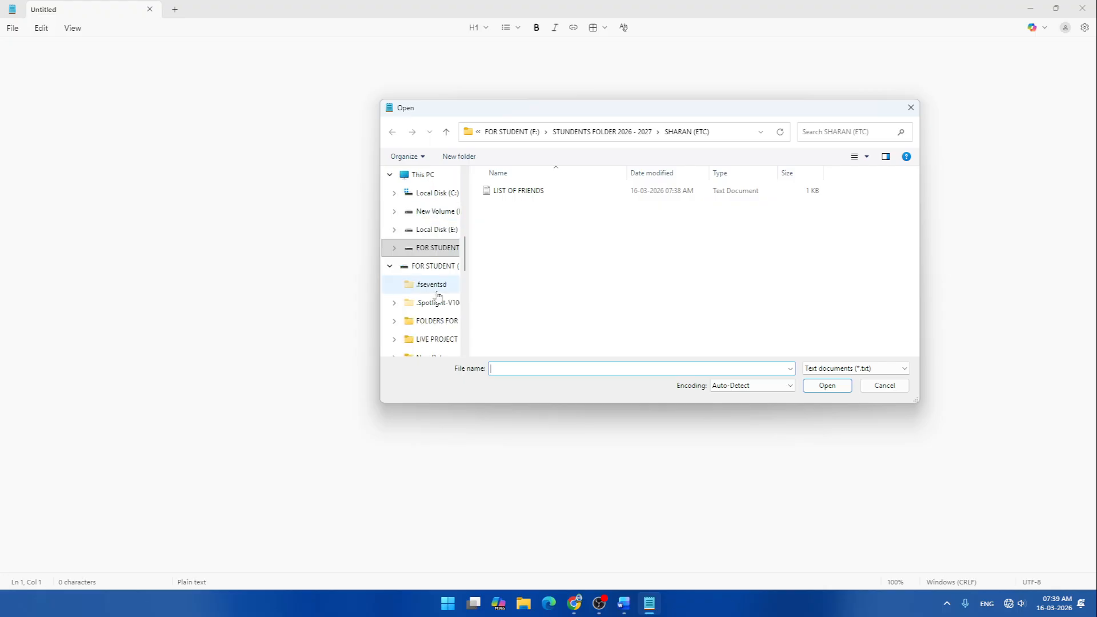
{"action": "scroll", "coordinate": [438, 296], "scroll_direction": "up", "scroll_amount": 1}
{"action": "left_click", "coordinate": [416, 230]}
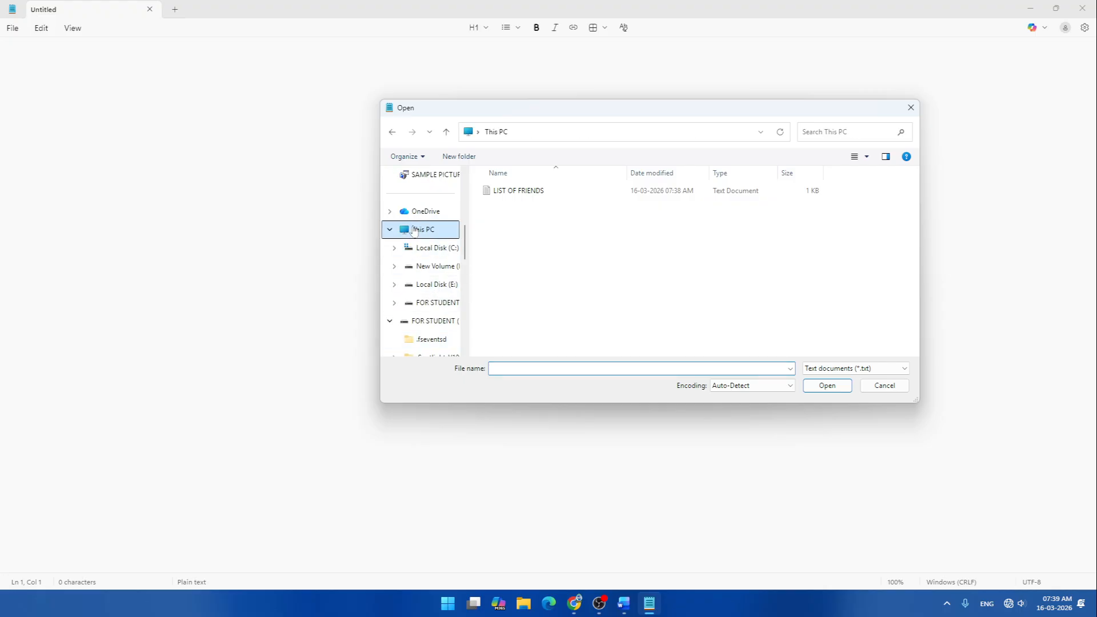
{"action": "left_click", "coordinate": [551, 245]}
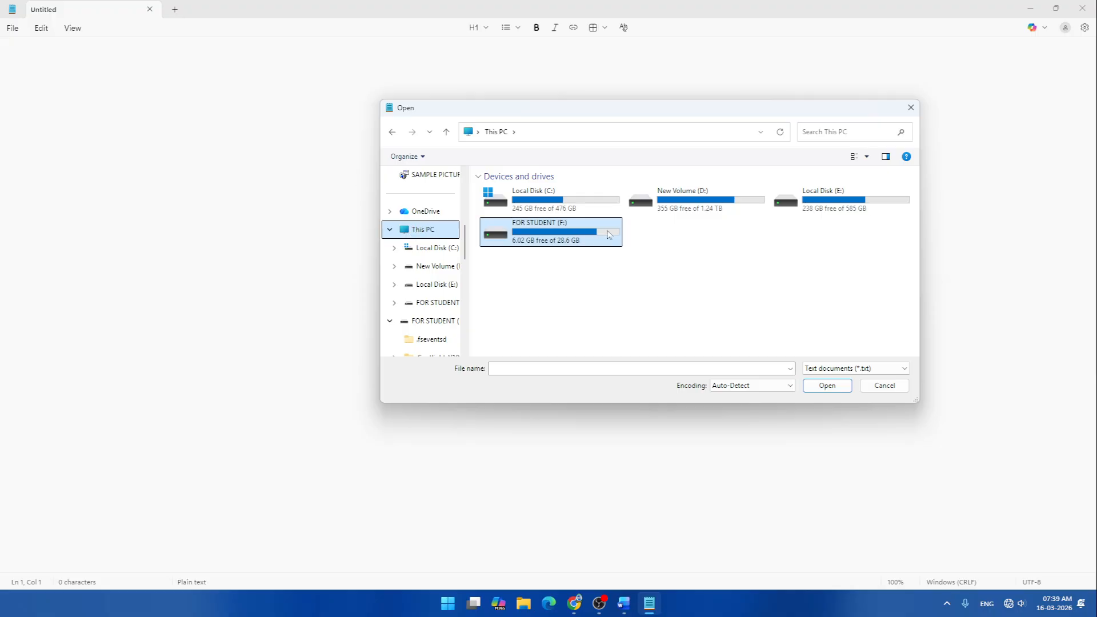
{"action": "double_click", "coordinate": [547, 241]}
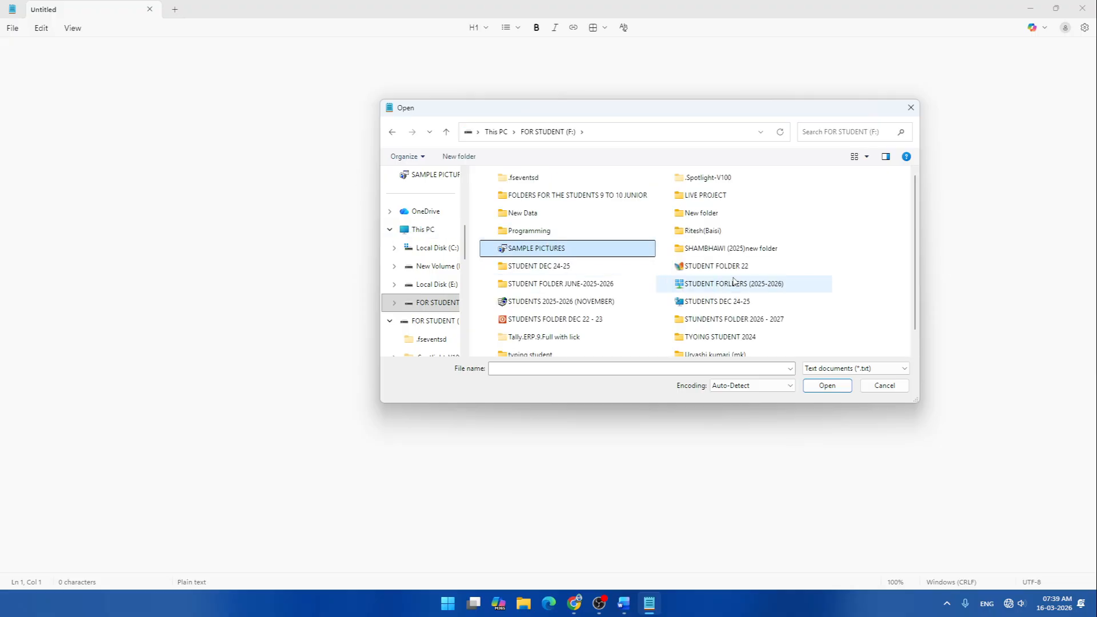
- Go through STUNDENTS FOLDER 2026 - 2027 into SHARAN (ETC) and open LIST OF FRIENDS
{"action": "key", "text": "s"}
{"action": "key", "text": "s"}
{"action": "key", "text": "s"}
{"action": "key", "text": "s"}
{"action": "key", "text": "s"}
{"action": "key", "text": "s"}
{"action": "key", "text": "s"}
{"action": "key", "text": "s"}
{"action": "key", "text": "s"}
{"action": "key", "text": "s"}
{"action": "key", "text": "s"}
{"action": "key", "text": "s"}
{"action": "key", "text": "s"}
{"action": "key", "text": "s"}
{"action": "key", "text": "s"}
{"action": "key", "text": "s"}
{"action": "key", "text": "s"}
{"action": "key", "text": "s"}
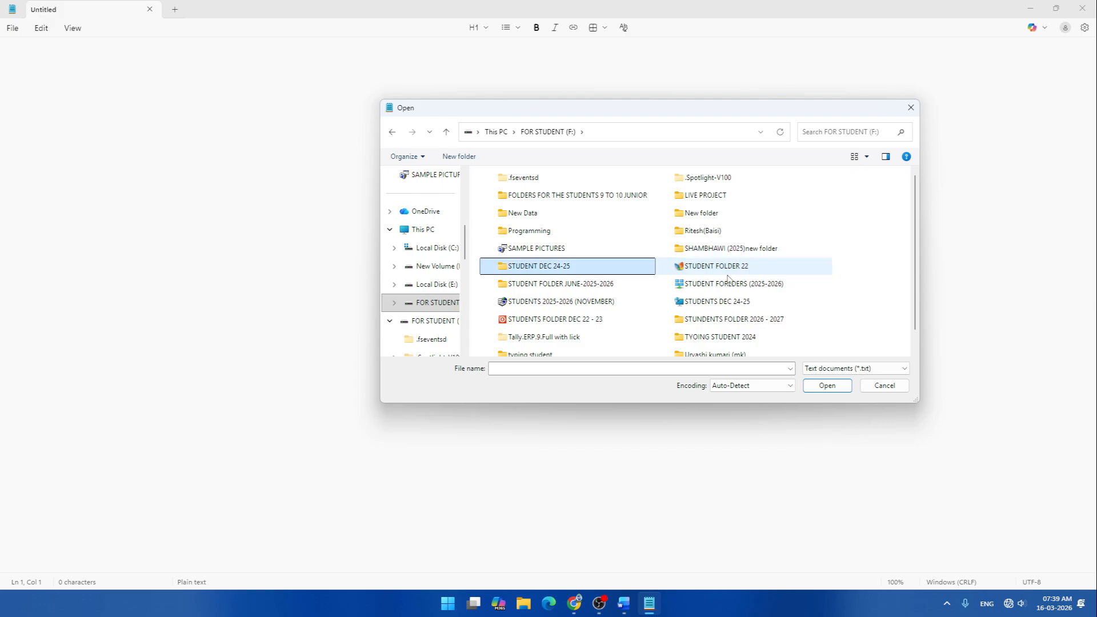
{"action": "key", "text": "s"}
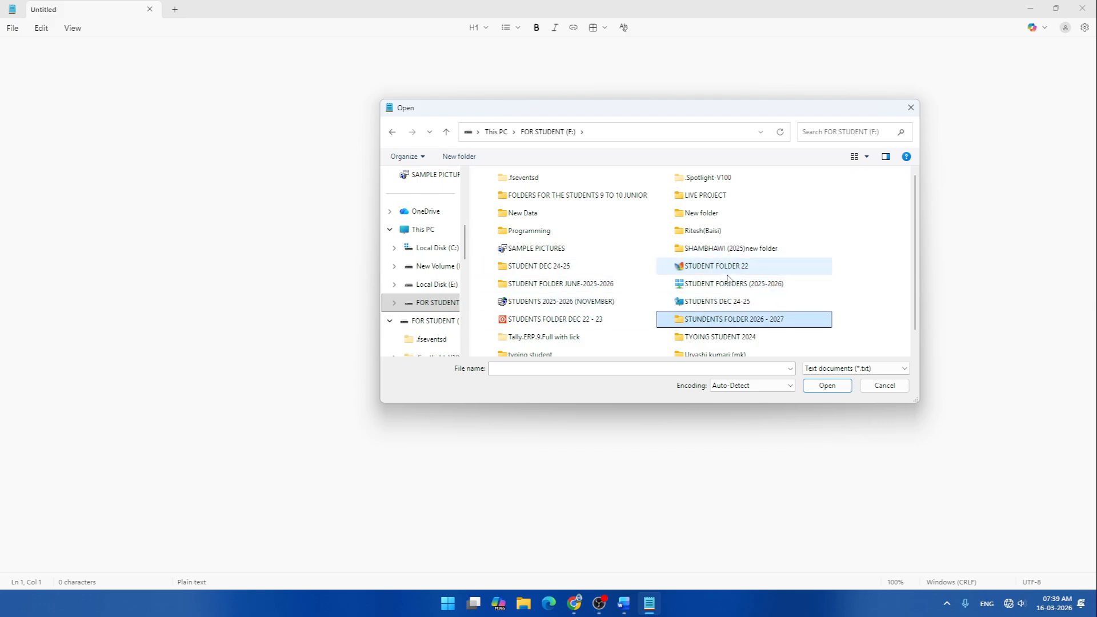
{"action": "key", "text": "Return"}
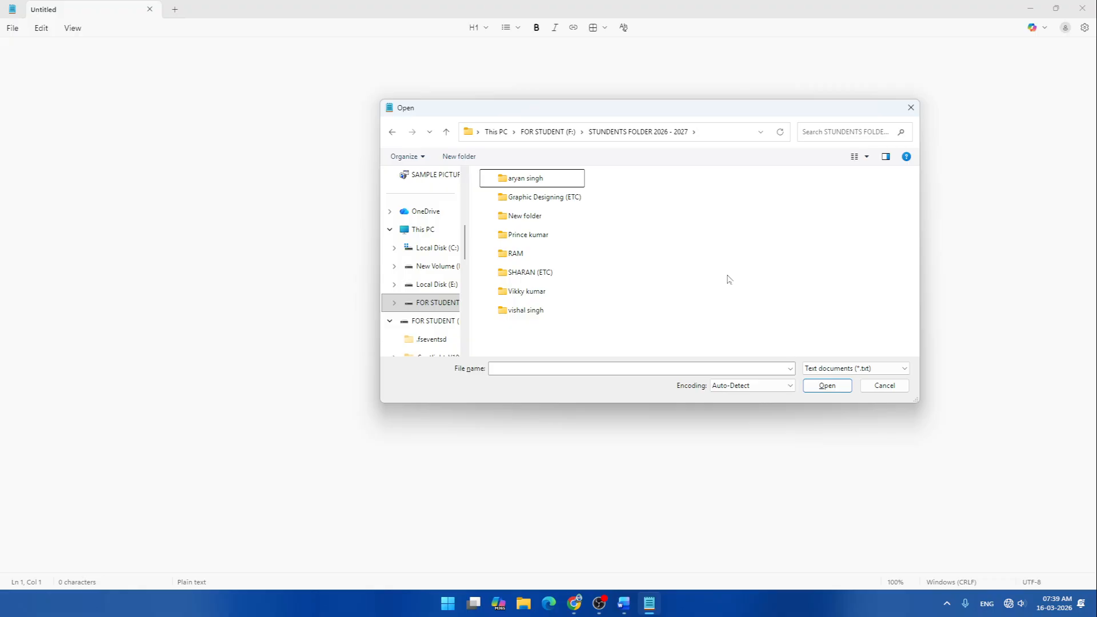
{"action": "key", "text": "Down"}
{"action": "key", "text": "Down"}
{"action": "key", "text": "Down"}
{"action": "key", "text": "Down"}
{"action": "key", "text": "Down"}
{"action": "key", "text": "Return"}
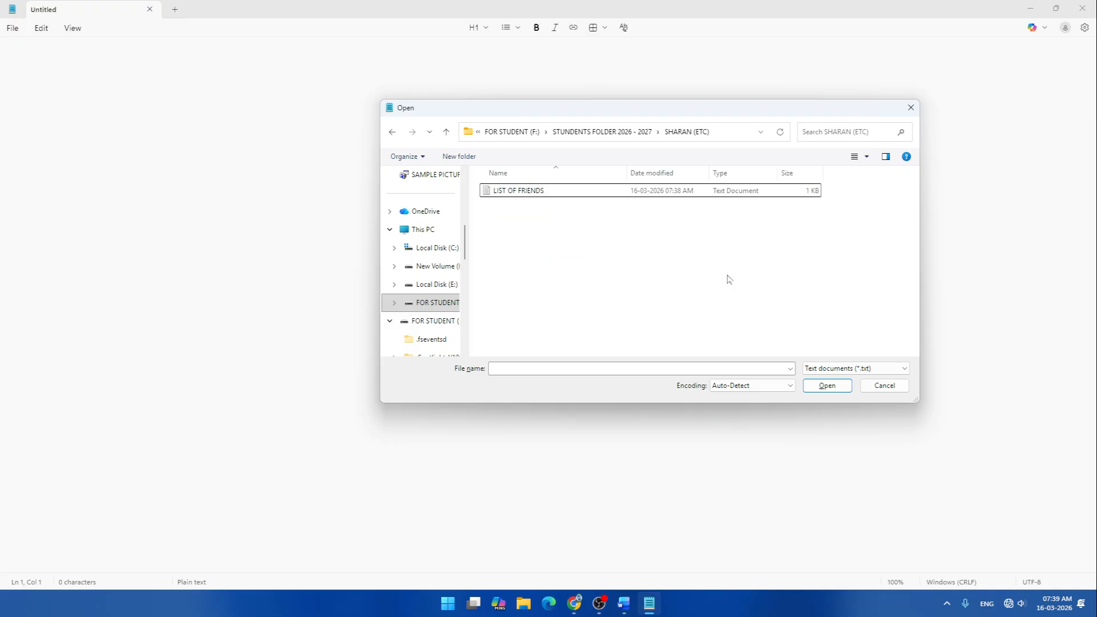
{"action": "left_click", "coordinate": [510, 196]}
{"action": "double_click", "coordinate": [510, 196]}
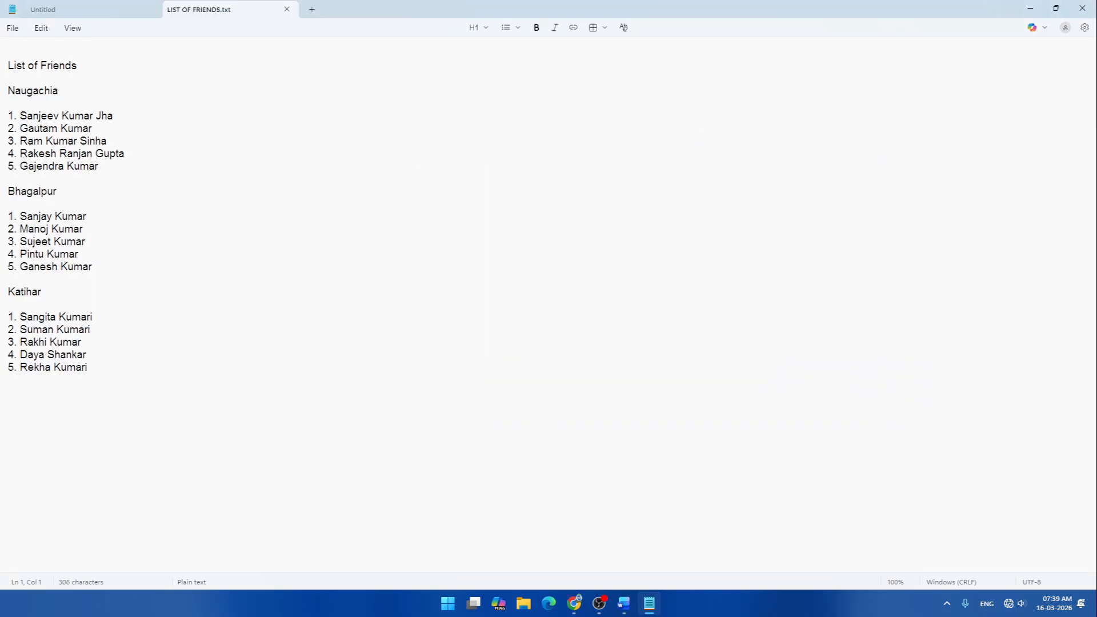
- Zoom the friends list to 150%, then open and dismiss the File menu
{"action": "key", "text": "ctrl+plus"}
{"action": "key", "text": "ctrl+plus"}
{"action": "key", "text": "ctrl+plus"}
{"action": "key", "text": "ctrl+plus"}
{"action": "key", "text": "ctrl+plus"}
{"action": "key", "text": "ctrl+plus"}
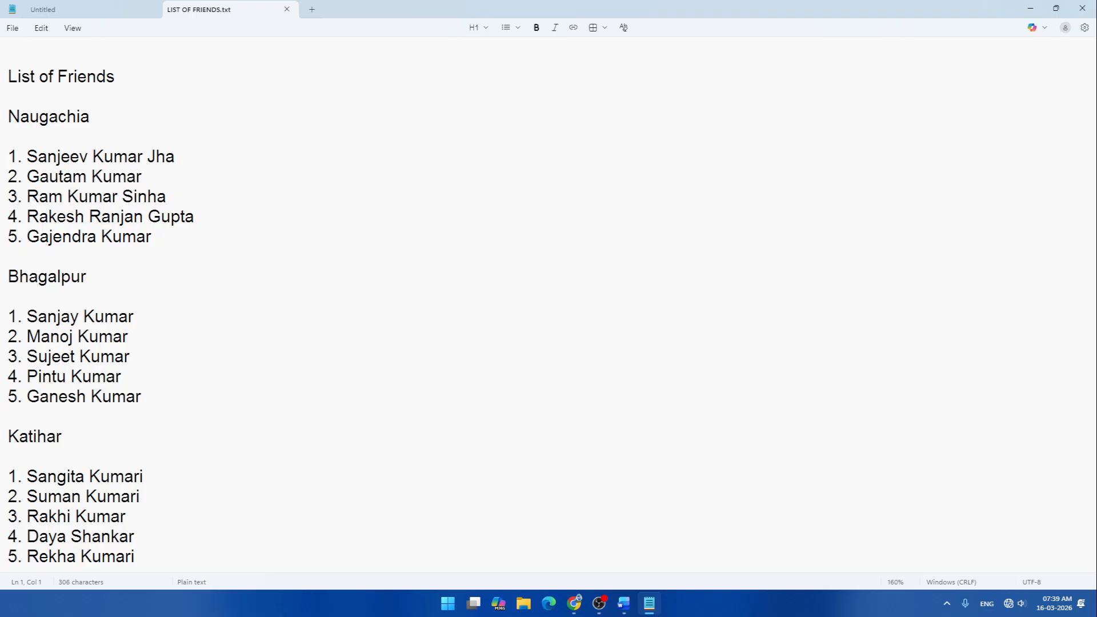
{"action": "key", "text": "ctrl+minus"}
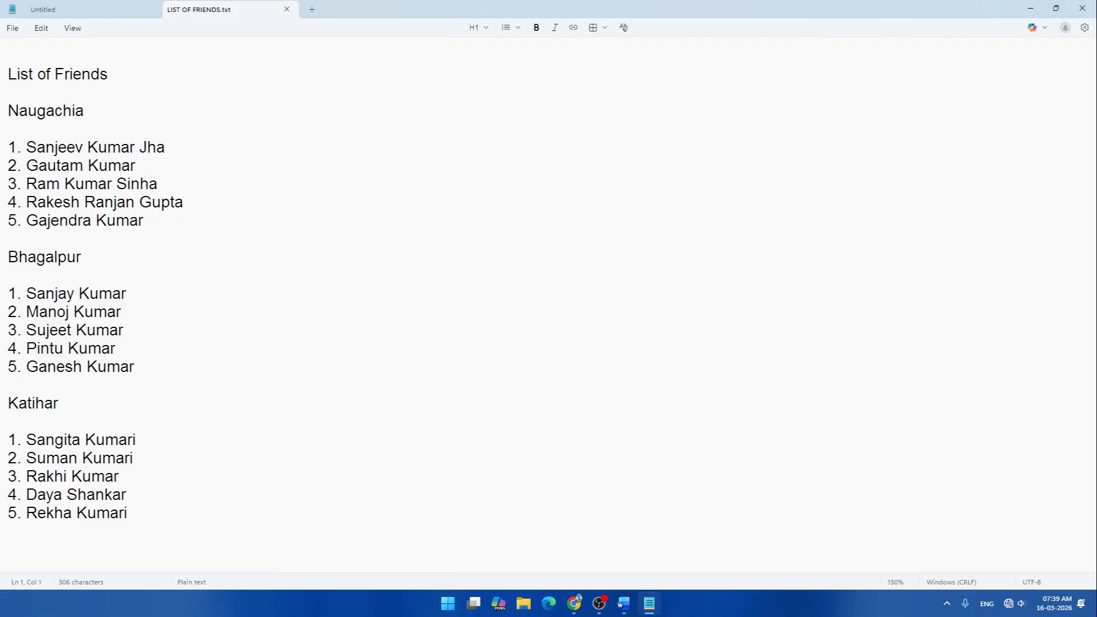
{"action": "left_click", "coordinate": [13, 29]}
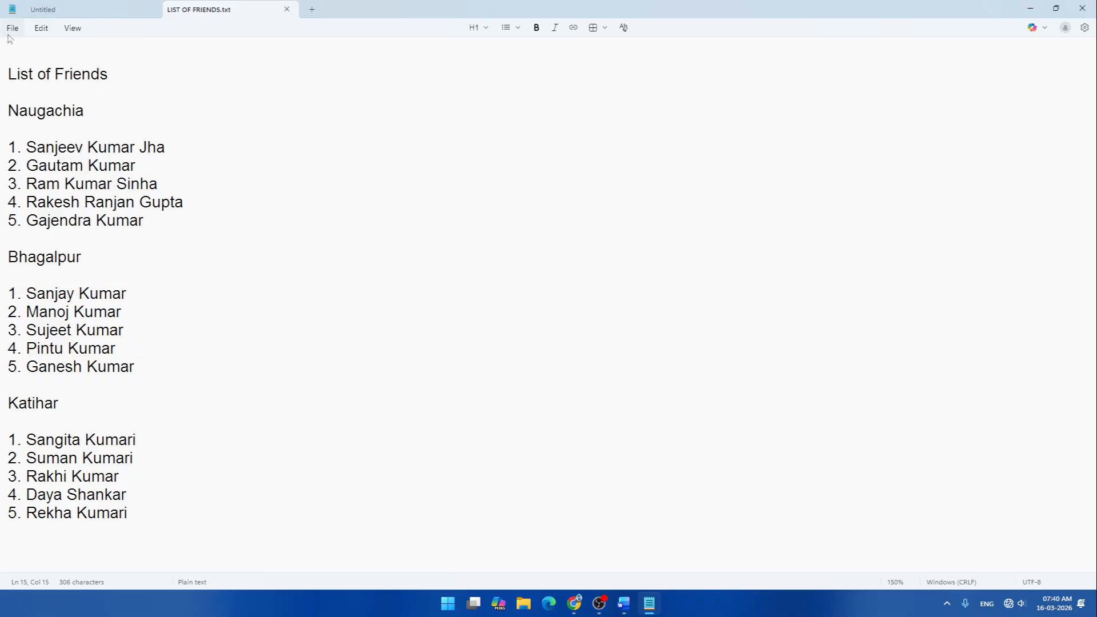
{"action": "left_click", "coordinate": [10, 30]}
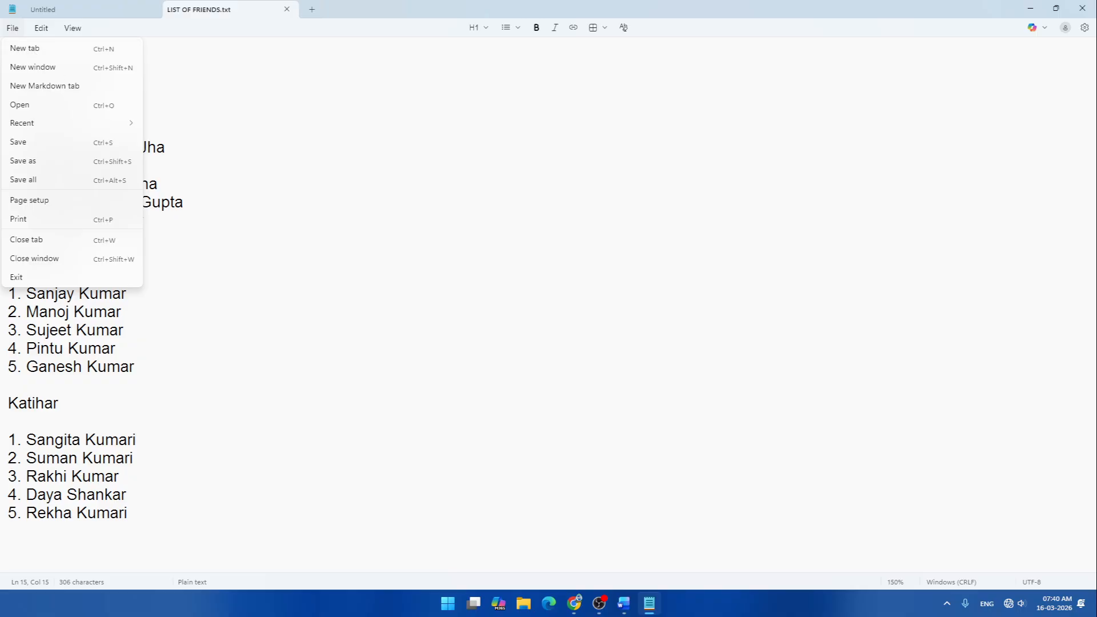
{"action": "left_click", "coordinate": [158, 184]}
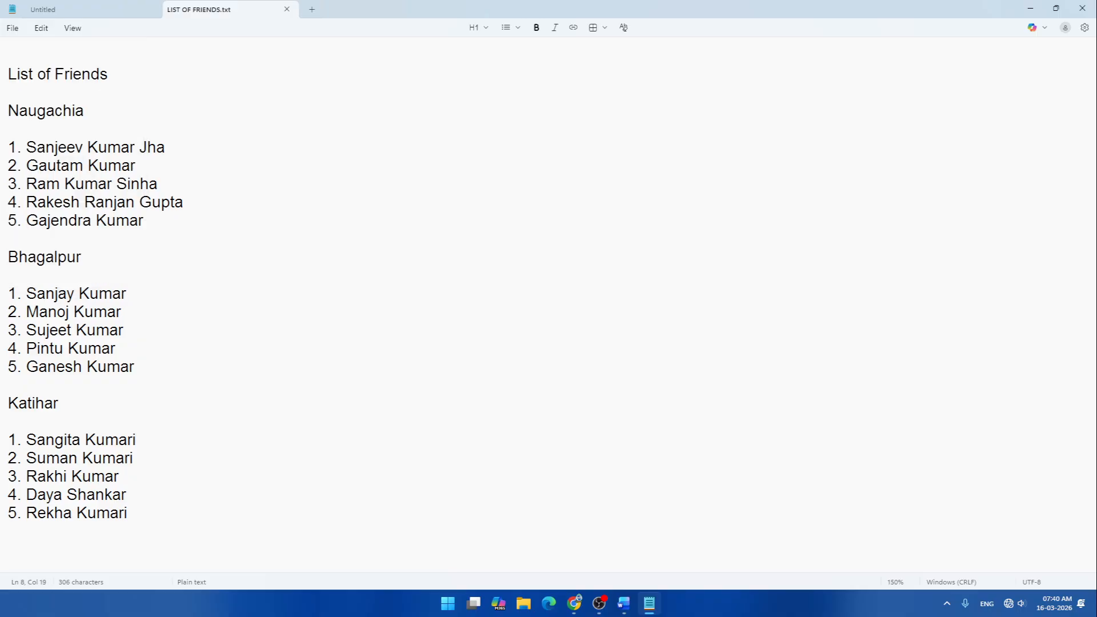